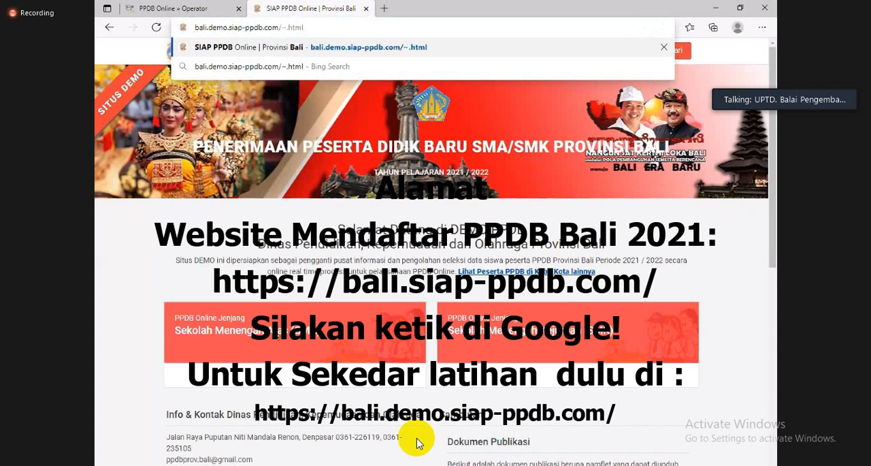
Step: Load the bali.demo.siap-ppdb.com demo site and open its Sekolah Menengah Atas (SMA) admissions section
click(417, 438)
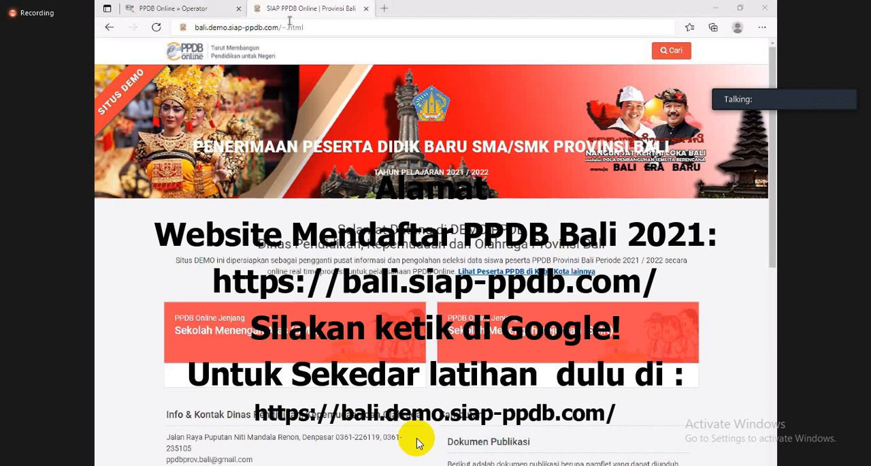
click(327, 36)
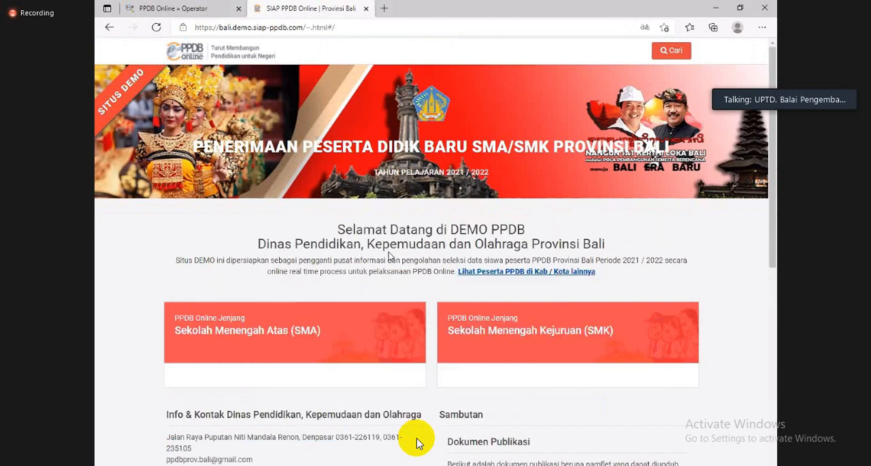
scroll(392, 249, down, 2)
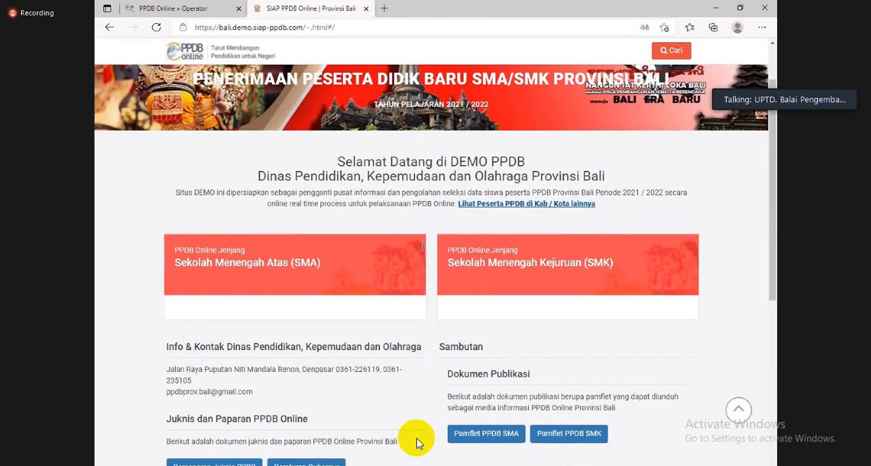
scroll(261, 298, up, 2)
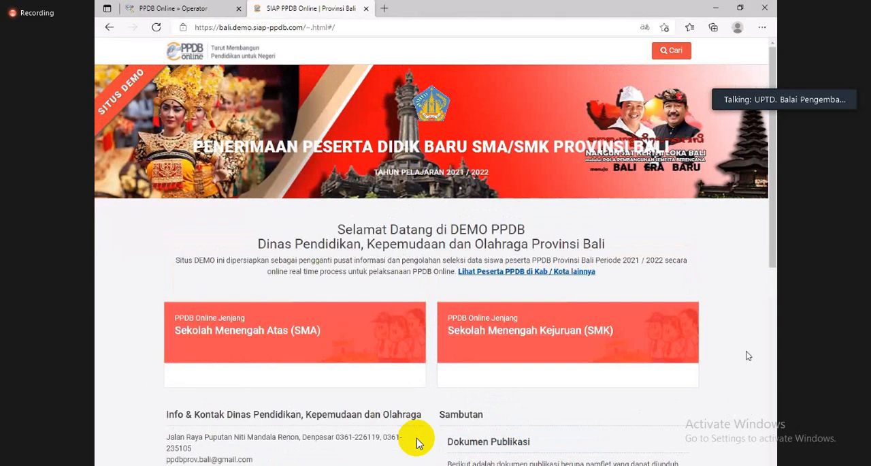
click(265, 334)
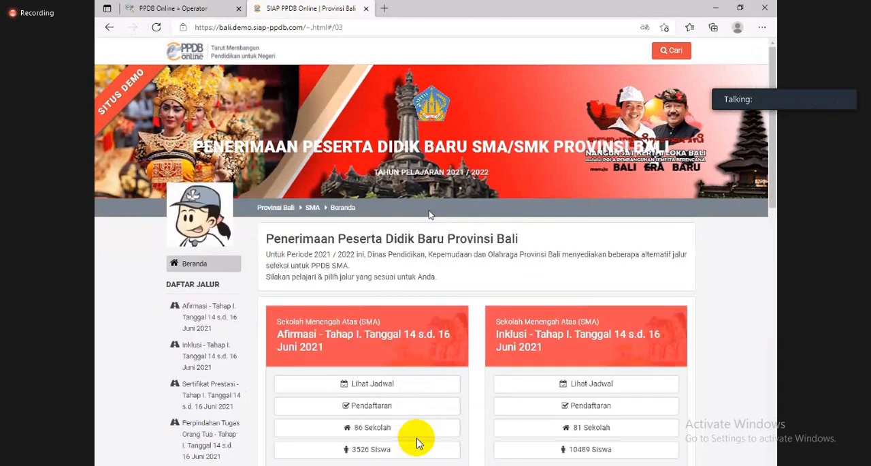
Step: Examine the SMA admission tracks and the stage dates of each one
scroll(417, 442, down, 2)
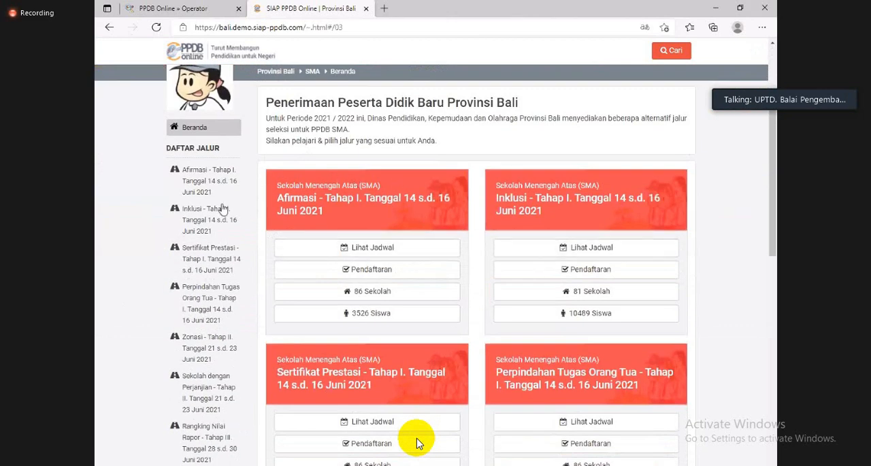
scroll(417, 443, down, 2)
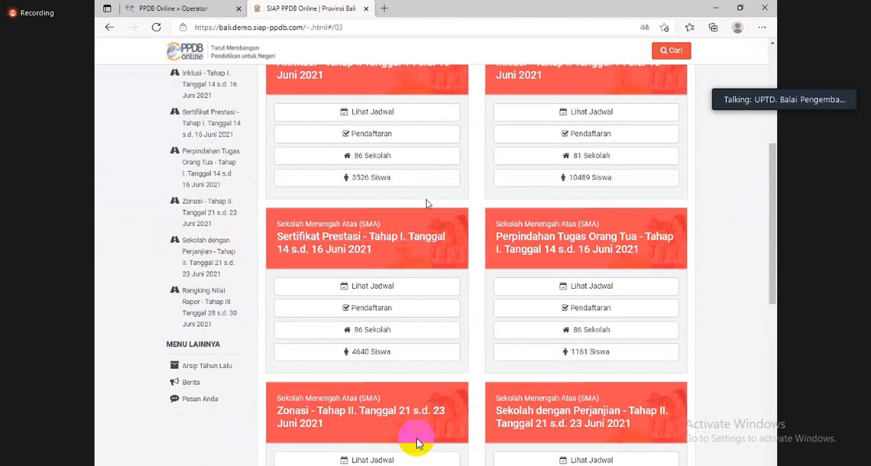
scroll(418, 203, up, 3)
scroll(346, 216, down, 4)
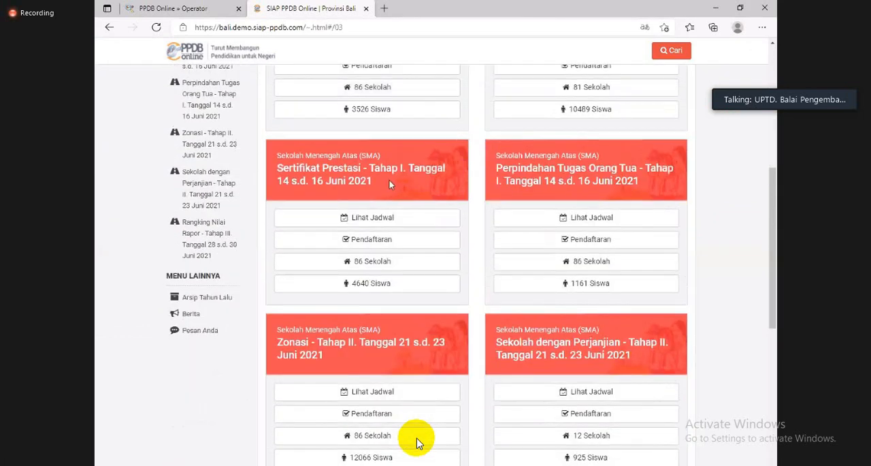
scroll(461, 200, down, 1)
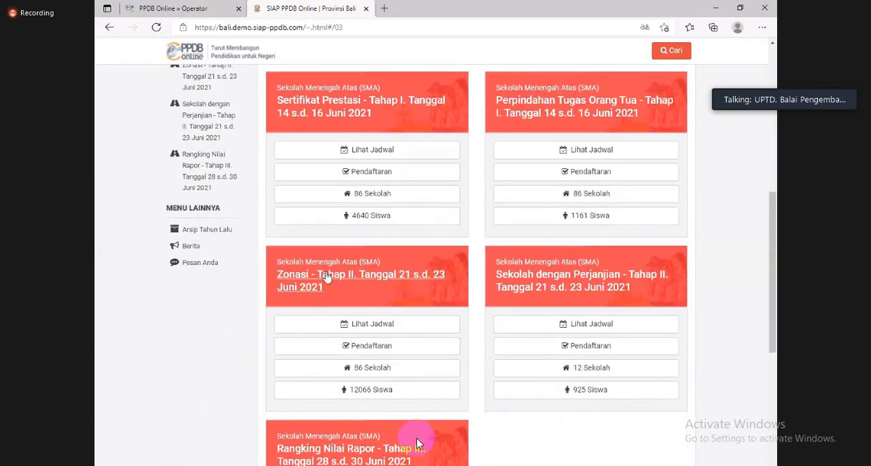
scroll(418, 443, down, 2)
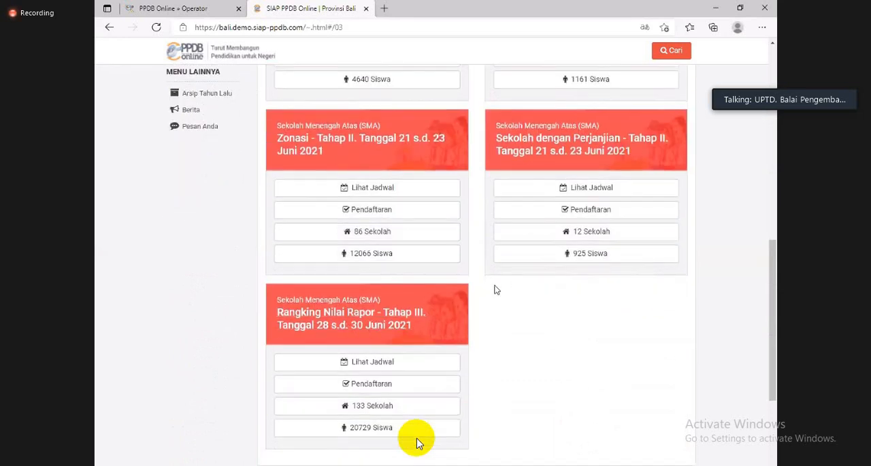
scroll(417, 443, up, 7)
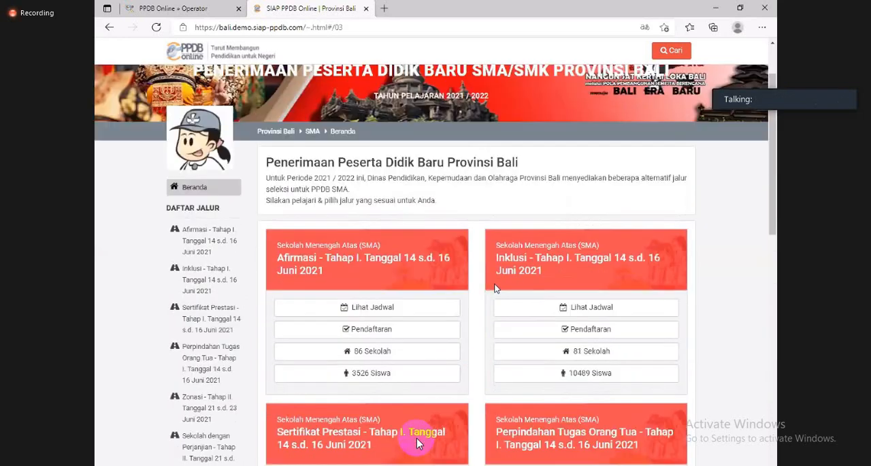
scroll(418, 443, down, 2)
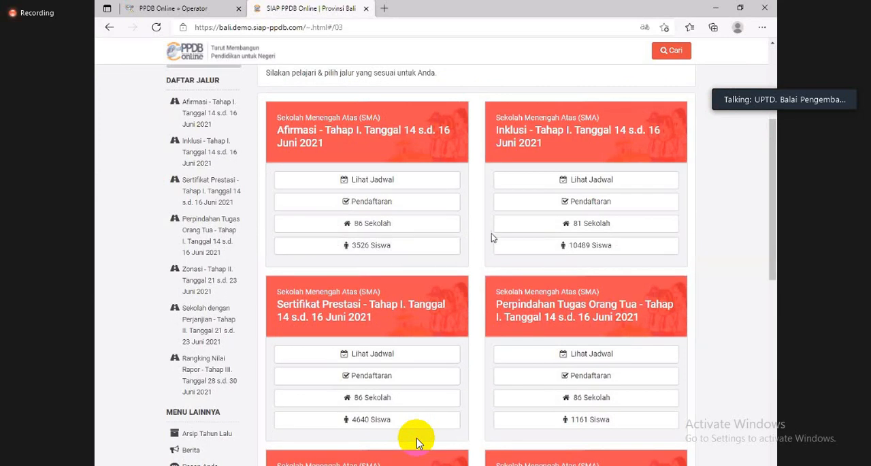
scroll(455, 226, down, 1)
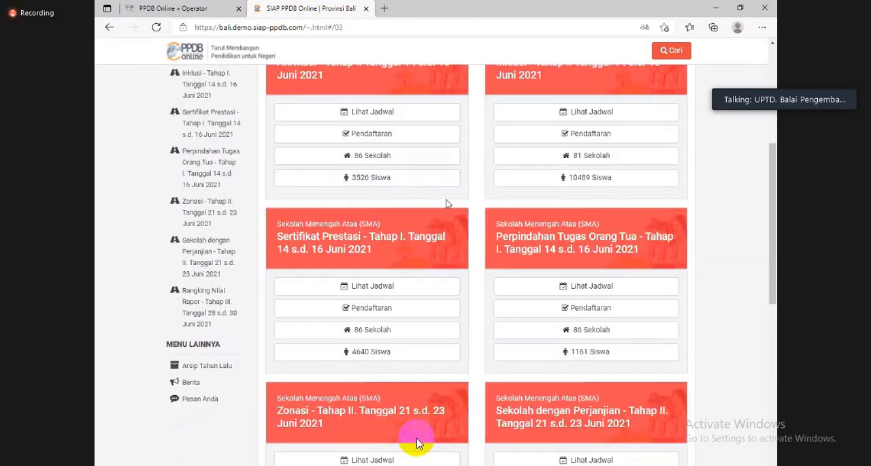
scroll(446, 204, down, 1)
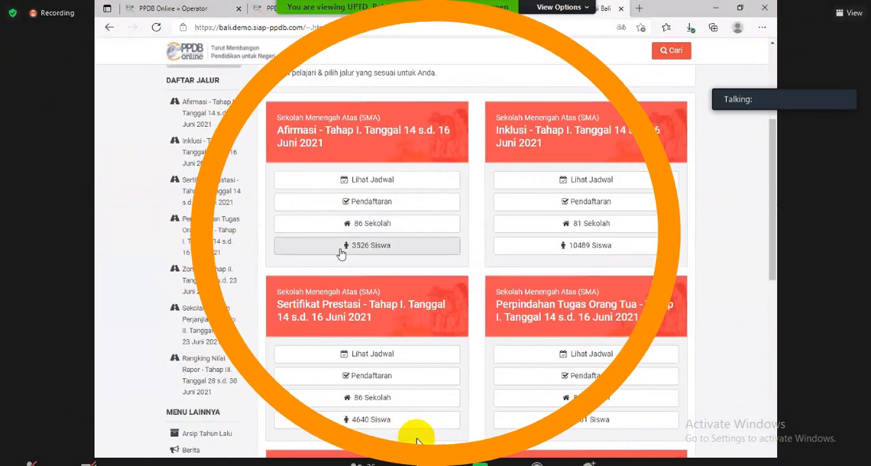
Step: Open the online registration form for the Sertifikat Prestasi - Tahap I track
scroll(416, 441, down, 3)
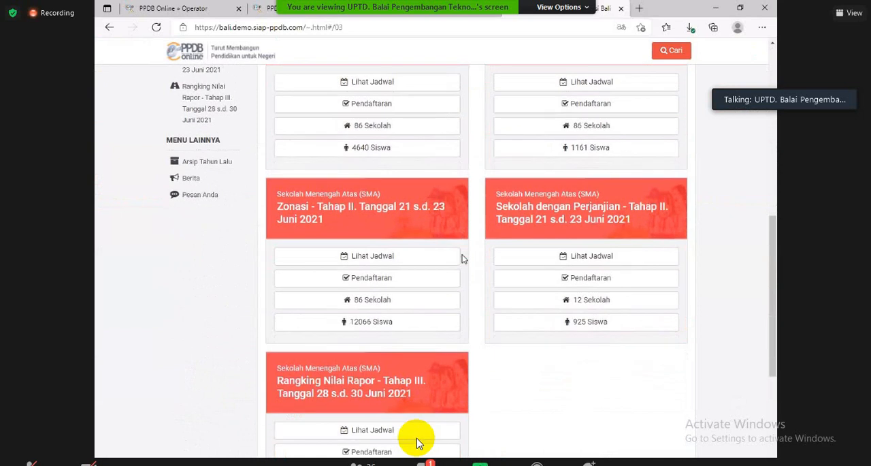
scroll(418, 444, up, 2)
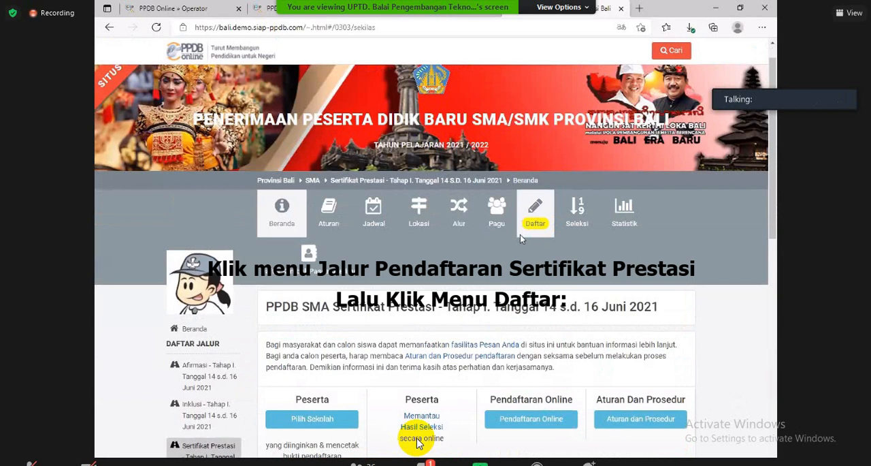
click(521, 234)
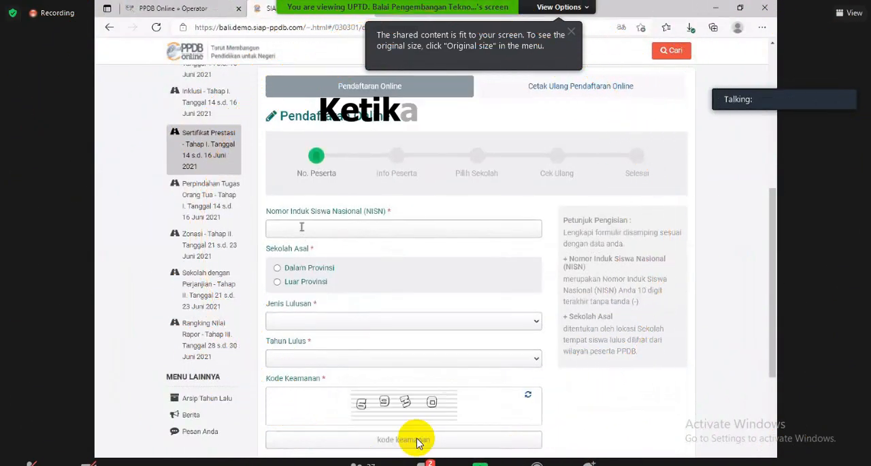
Step: Enter the student's NISN and choose Dalam Provinsi as school origin, Reguler as graduation type and 2021 as graduation year
click(408, 231)
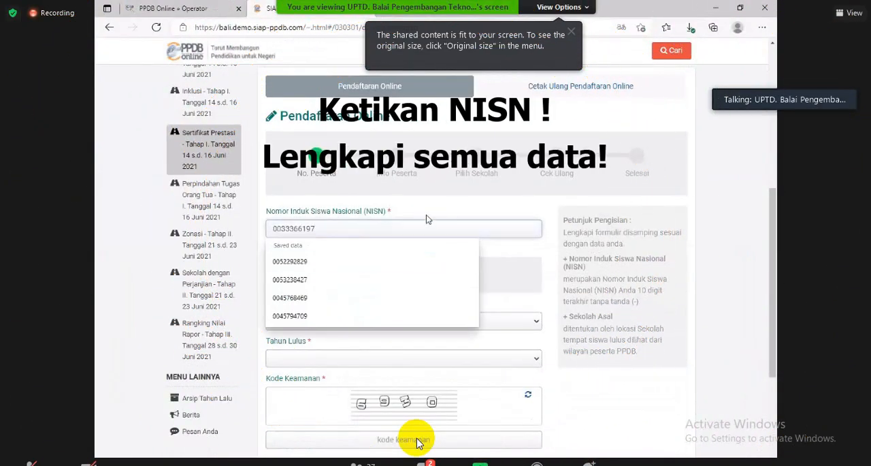
click(304, 271)
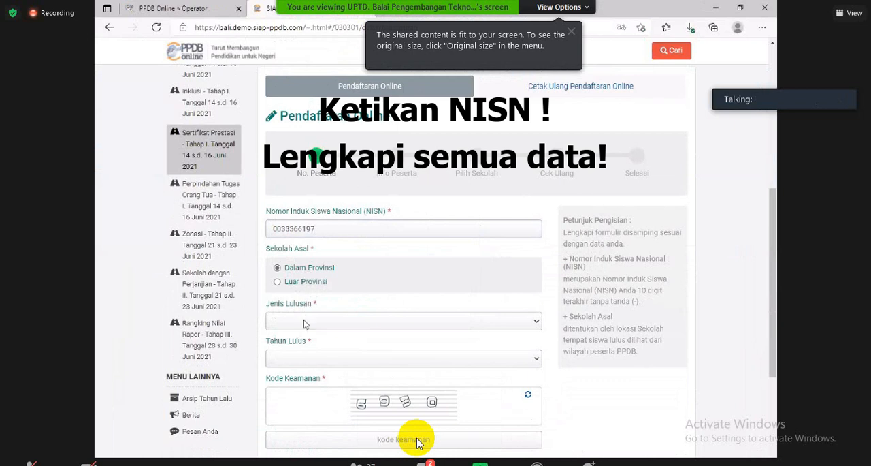
click(303, 321)
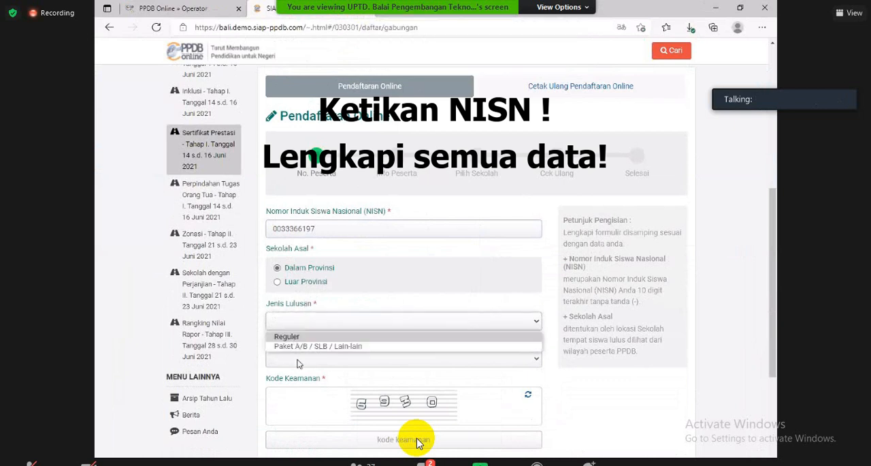
click(297, 337)
click(297, 359)
click(285, 229)
Step: Enter the displayed security code in the Kode Keamanan field and submit the participant number form
click(419, 440)
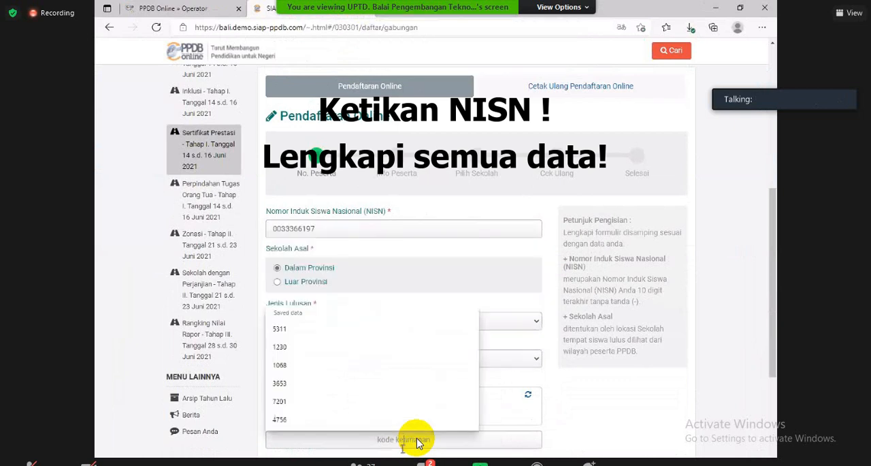
text(6930)
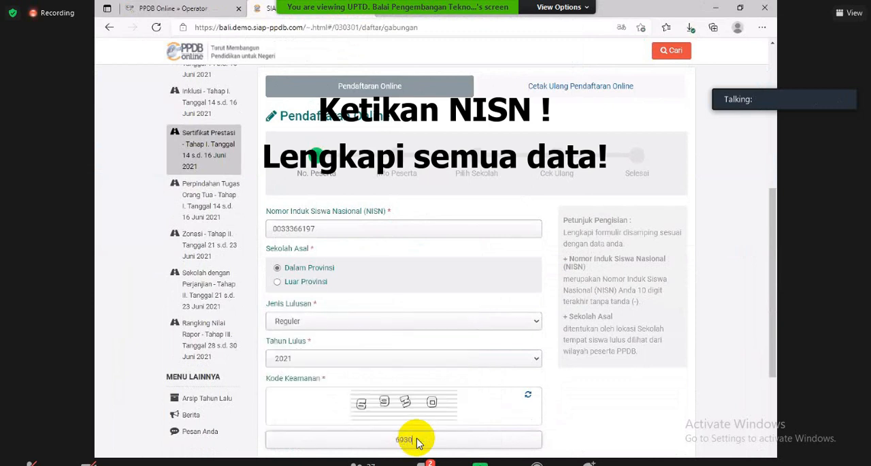
key(Return)
Step: Complete the student's address by selecting the kecamatan and kelurahan, and set both RT and RW to 0
scroll(418, 441, down, 2)
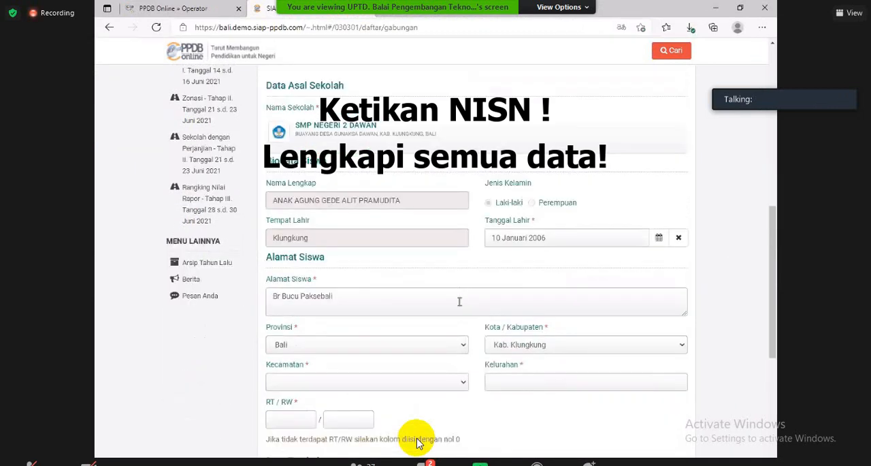
scroll(417, 443, down, 1)
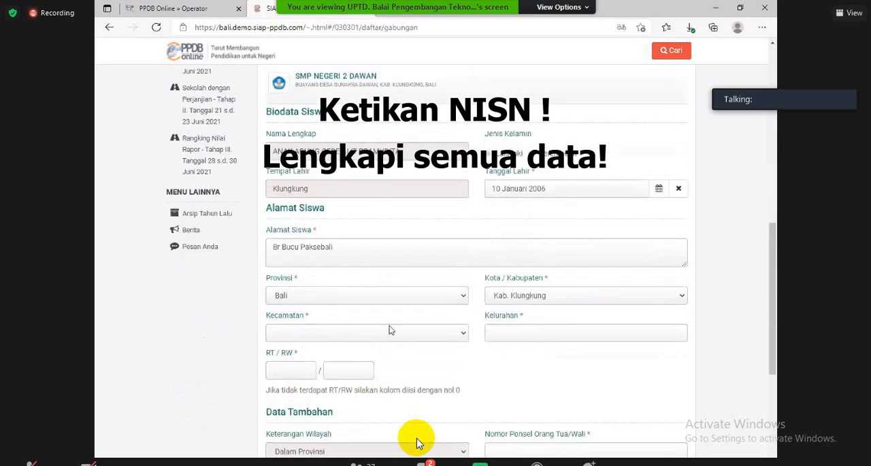
scroll(389, 331, down, 1)
click(384, 314)
click(356, 340)
click(529, 316)
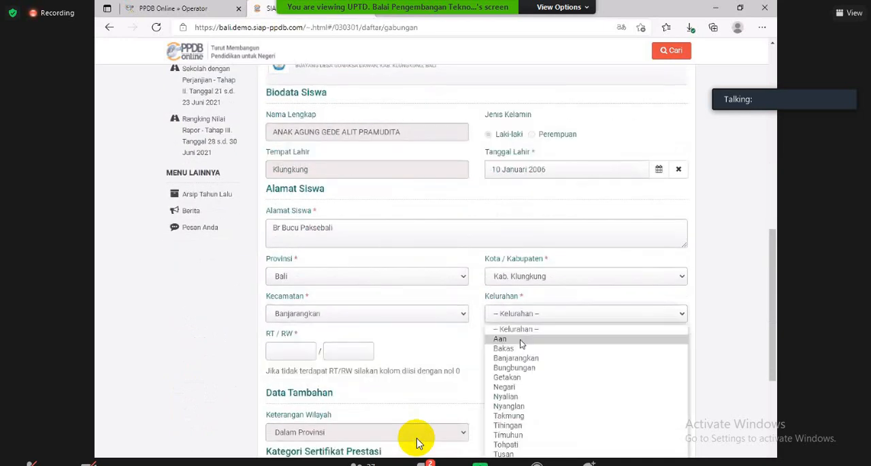
click(310, 353)
click(357, 353)
text(0)
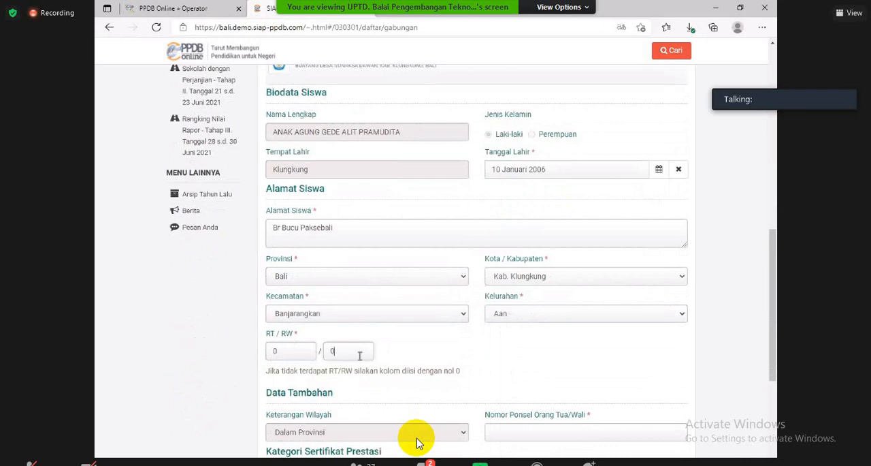
Step: Fill in the parent or guardian's mobile phone number under Data Tambahan
scroll(359, 356, down, 3)
click(523, 293)
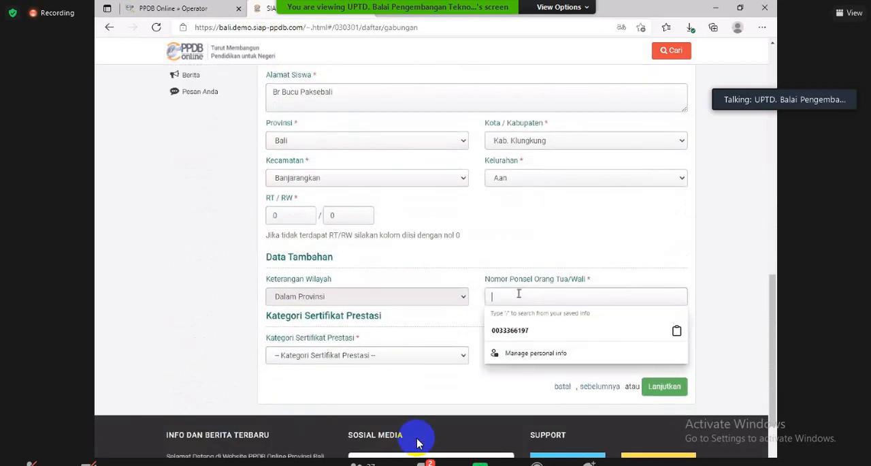
text(1234567890)
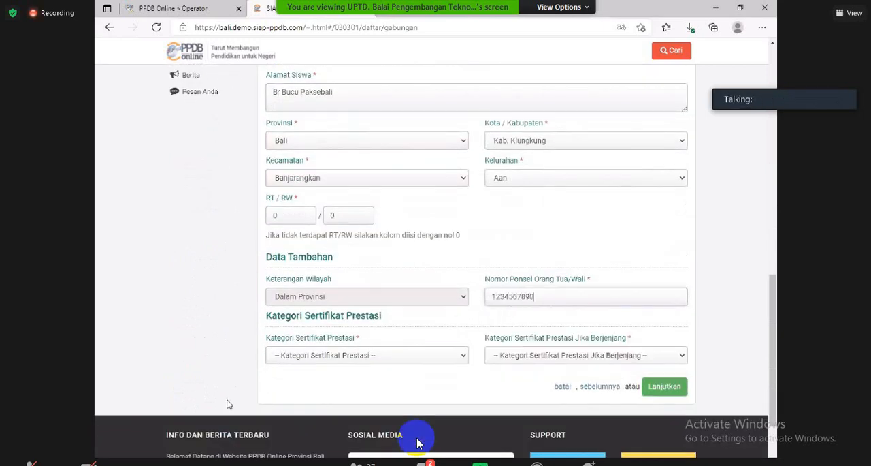
Step: Set the certificate category to Sertifikat Prestasi Akademik and its tier category to Berjenjang
click(311, 359)
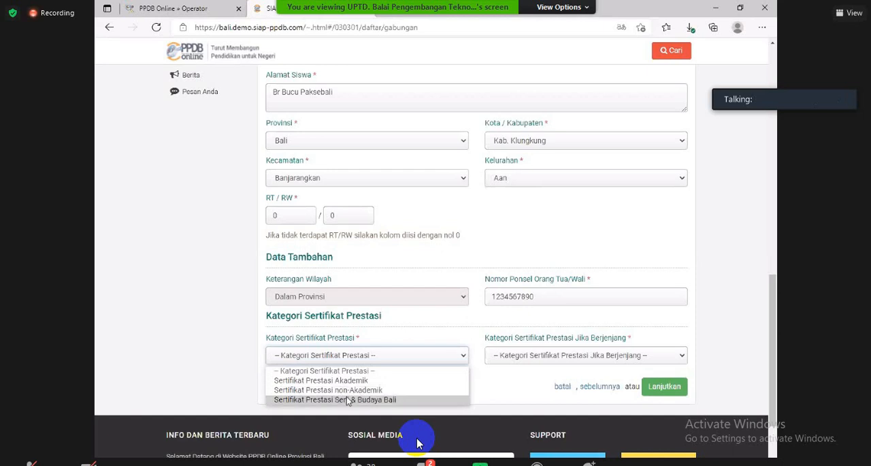
click(286, 380)
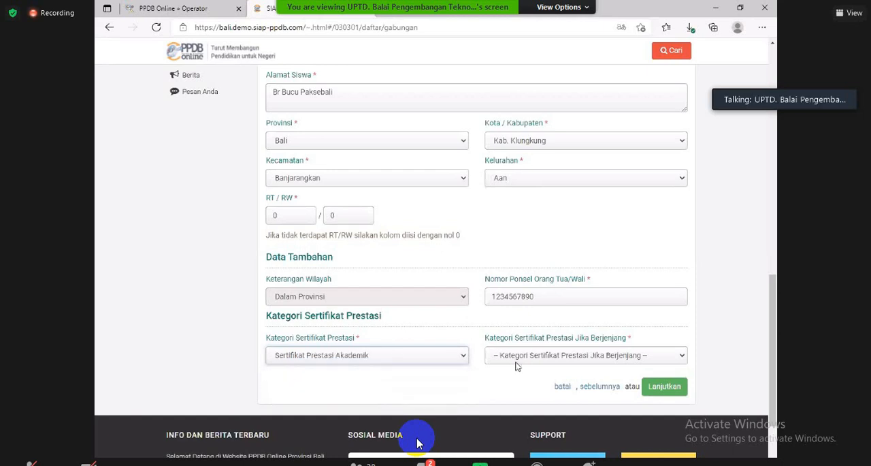
click(535, 355)
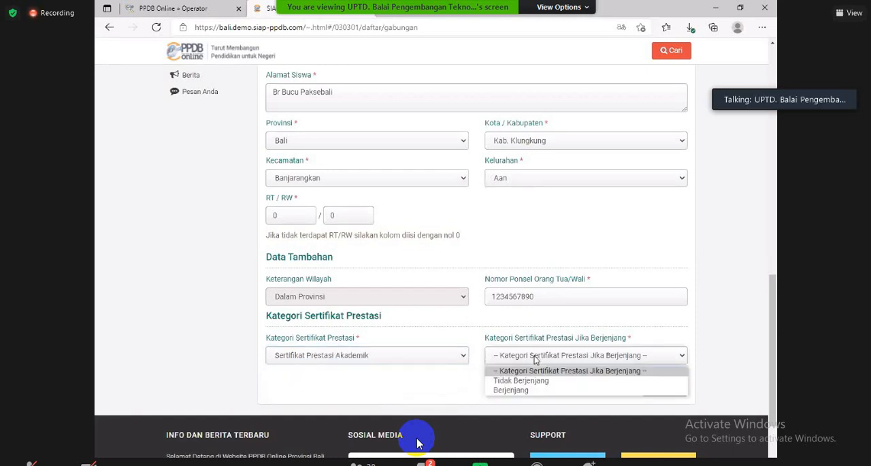
click(520, 390)
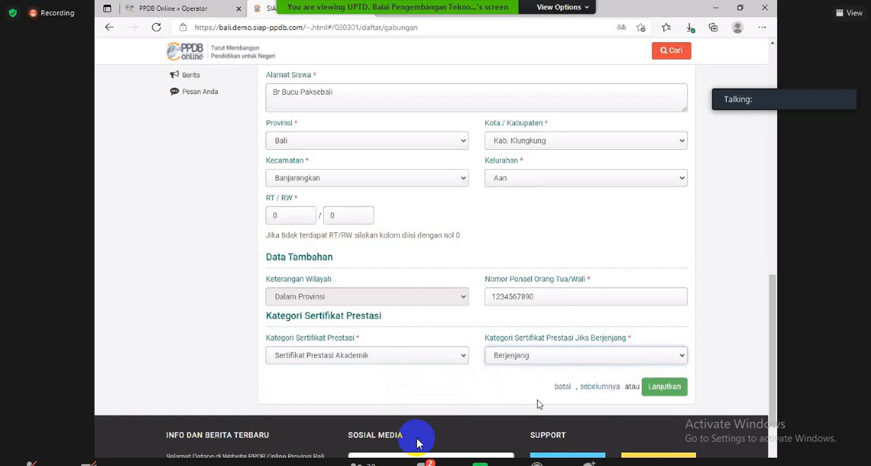
Step: Continue from the participant information to the Unggah Berkas stage and review the required document uploads
click(665, 386)
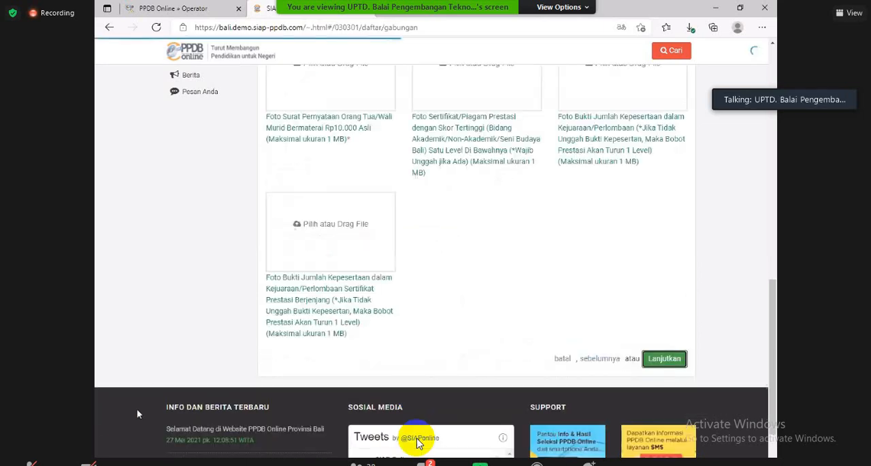
scroll(417, 443, up, 5)
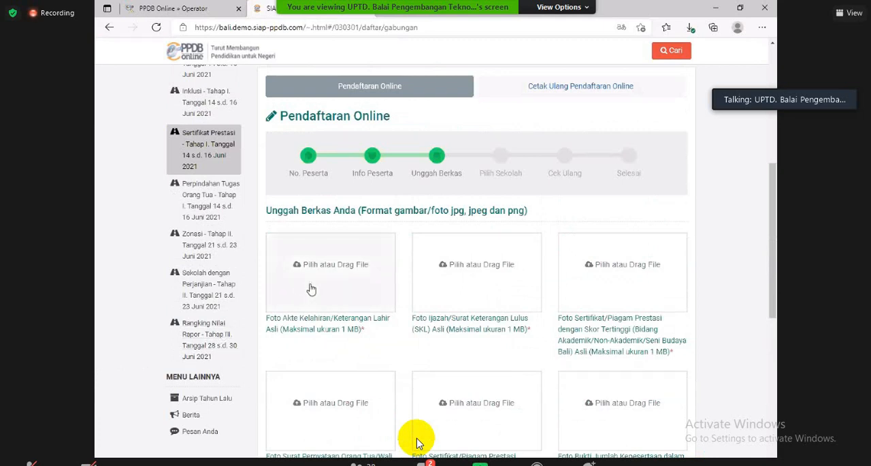
scroll(313, 283, down, 1)
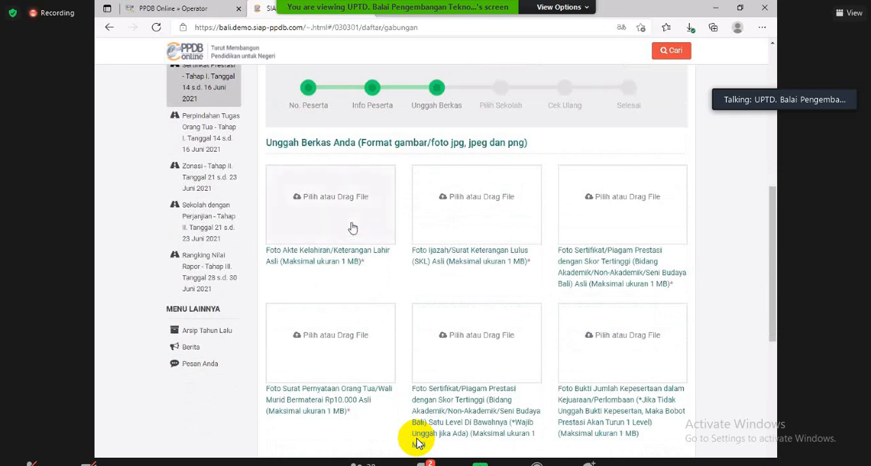
Step: Examine all the document upload slots, including their required file types, mandatory marks and 1 MB size limits
scroll(493, 234, up, 1)
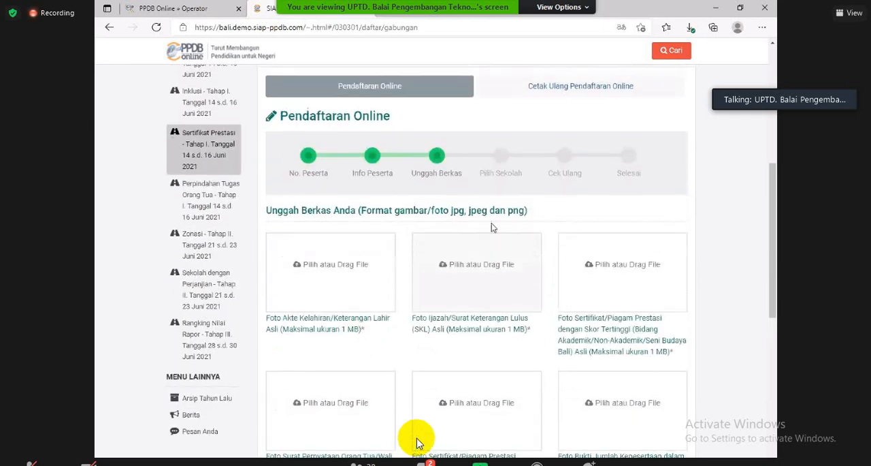
scroll(544, 264, down, 3)
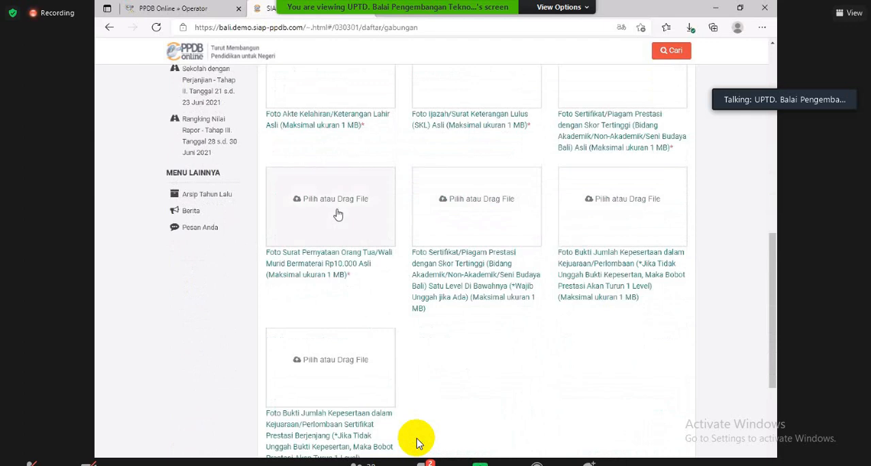
scroll(338, 214, up, 3)
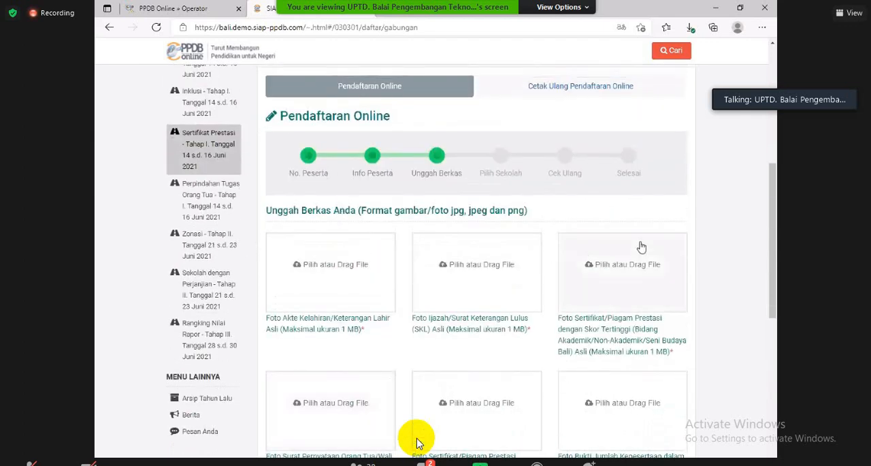
scroll(642, 246, up, 1)
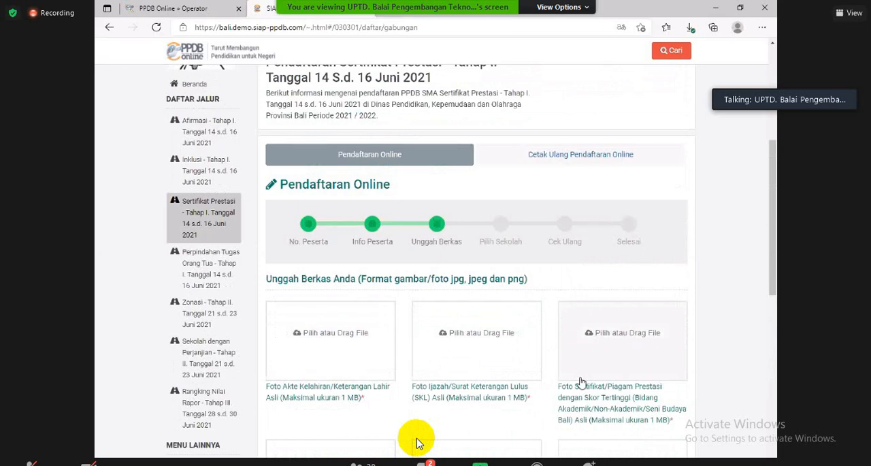
scroll(576, 359, down, 1)
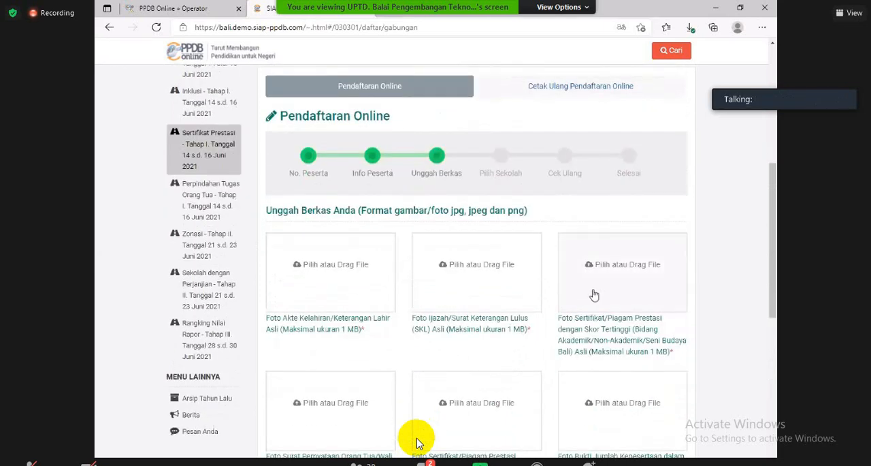
scroll(535, 311, down, 3)
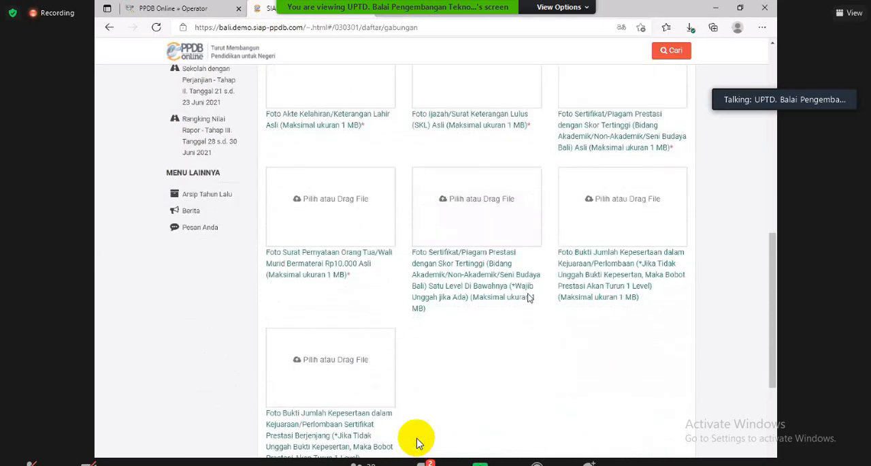
scroll(530, 298, up, 1)
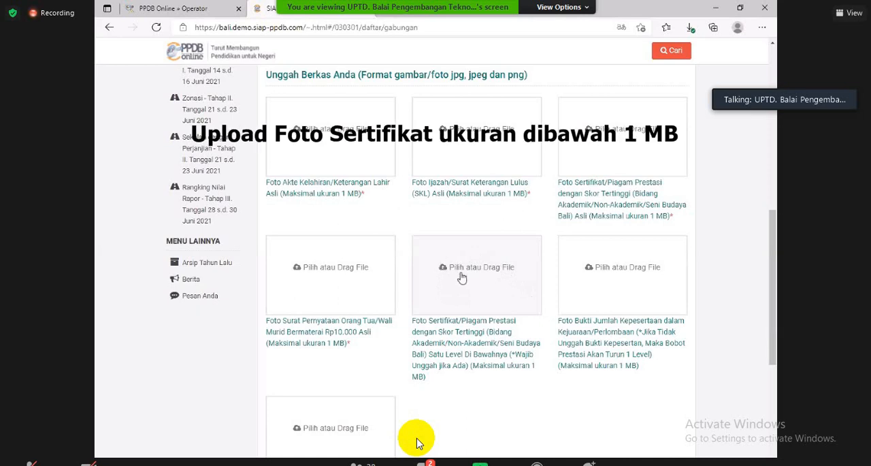
scroll(450, 272, down, 1)
scroll(461, 277, up, 2)
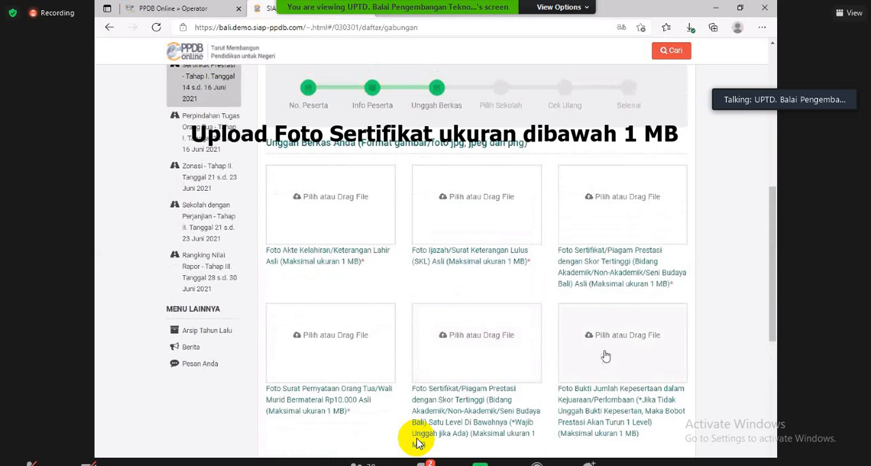
scroll(606, 358, down, 2)
scroll(574, 294, down, 4)
scroll(584, 169, up, 4)
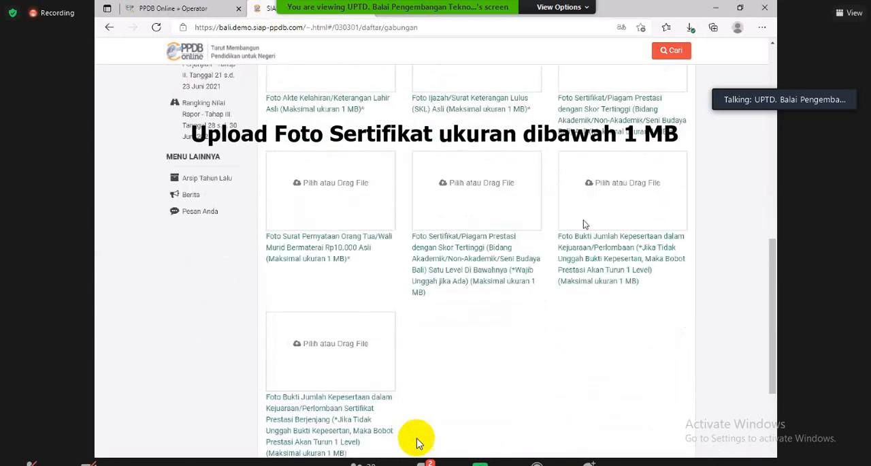
scroll(586, 307, up, 2)
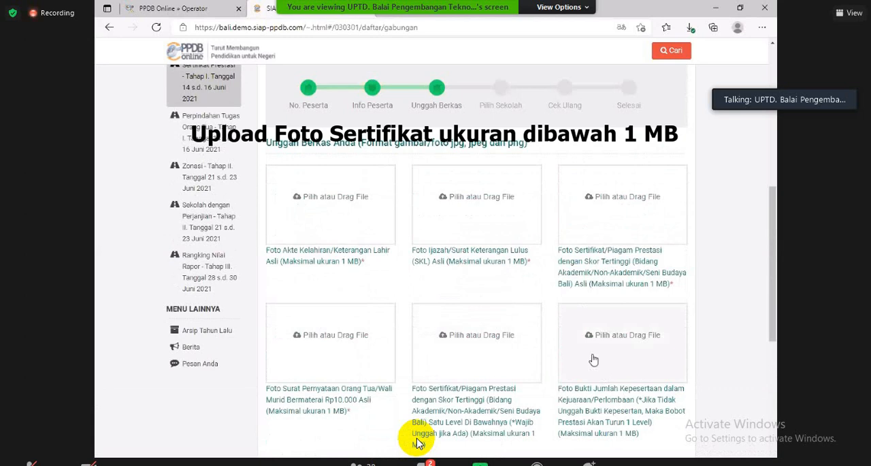
scroll(594, 359, down, 4)
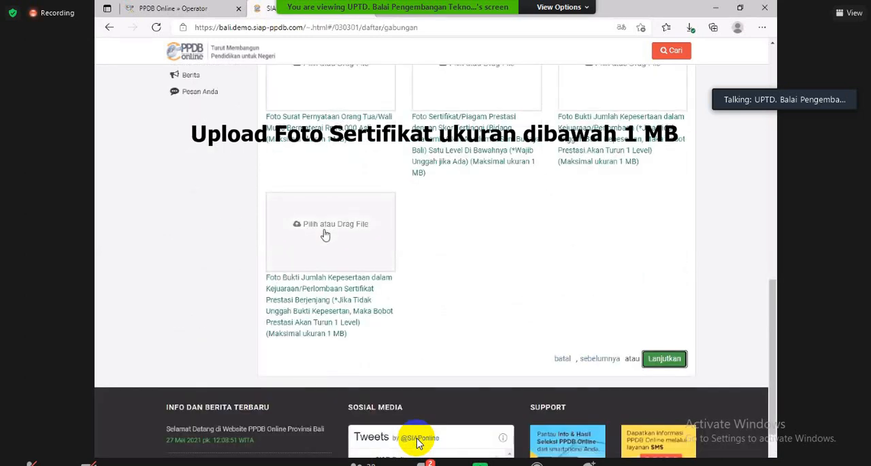
scroll(470, 262, up, 4)
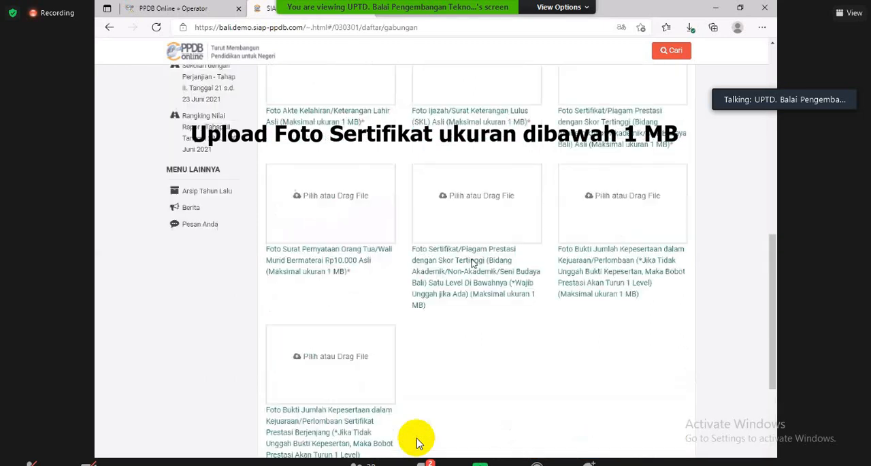
Step: Upload the Akta Kelahiran file as the birth certificate photo and the SKL file as the Ijazah/Surat Keterangan Lulus photo
click(426, 188)
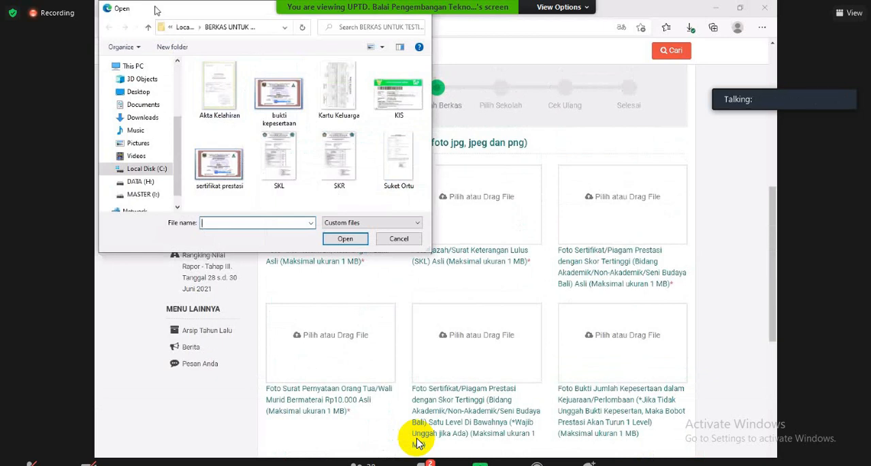
drag(156, 9, 181, 52)
click(245, 130)
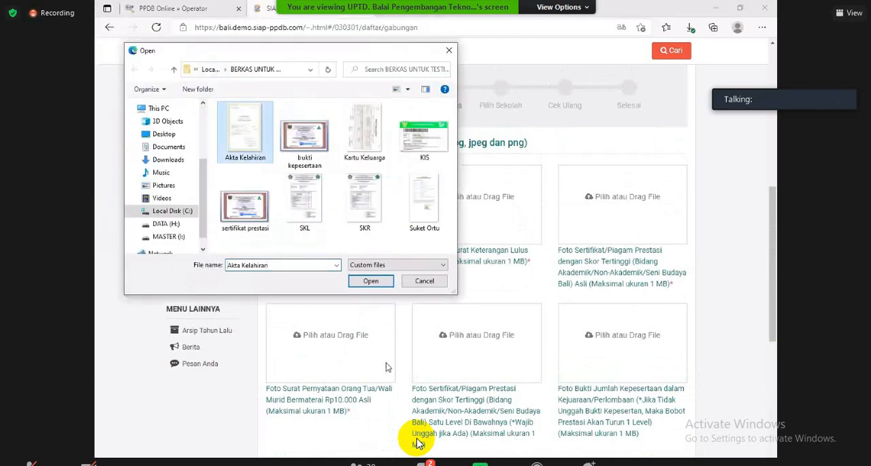
click(372, 282)
click(494, 186)
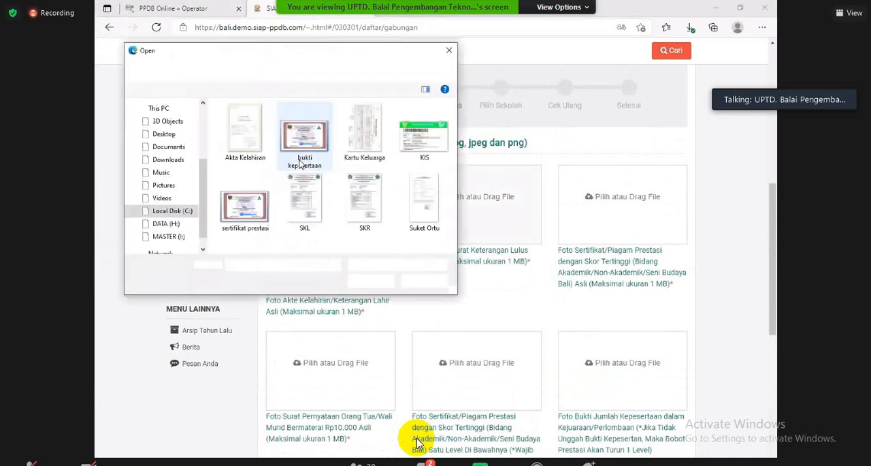
click(299, 208)
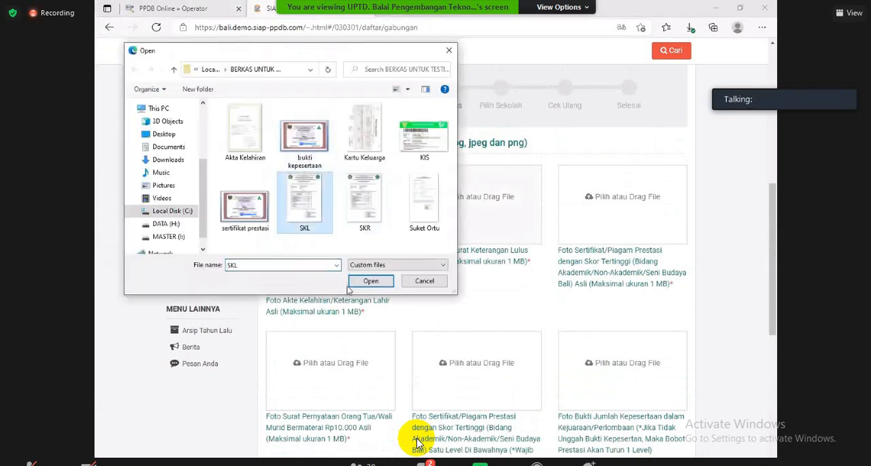
click(368, 281)
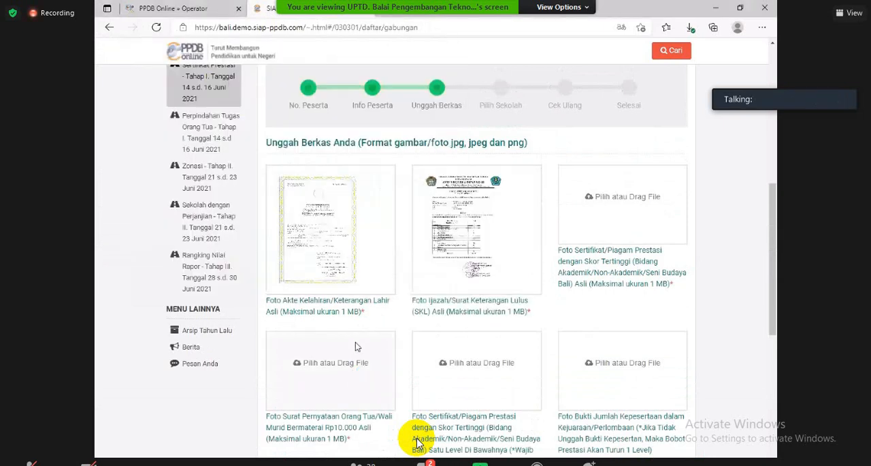
Step: Upload the Suket Ortu file as the stamped Surat Pernyataan Orang Tua/Wali Murid photo
click(356, 362)
click(408, 184)
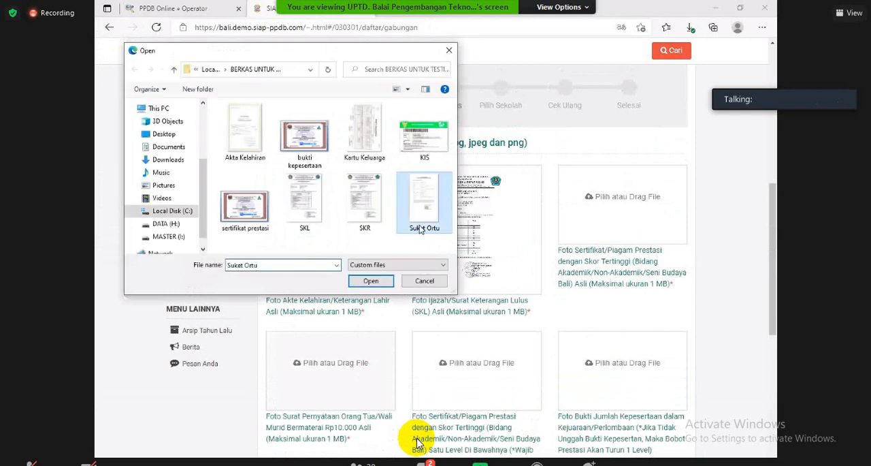
click(357, 282)
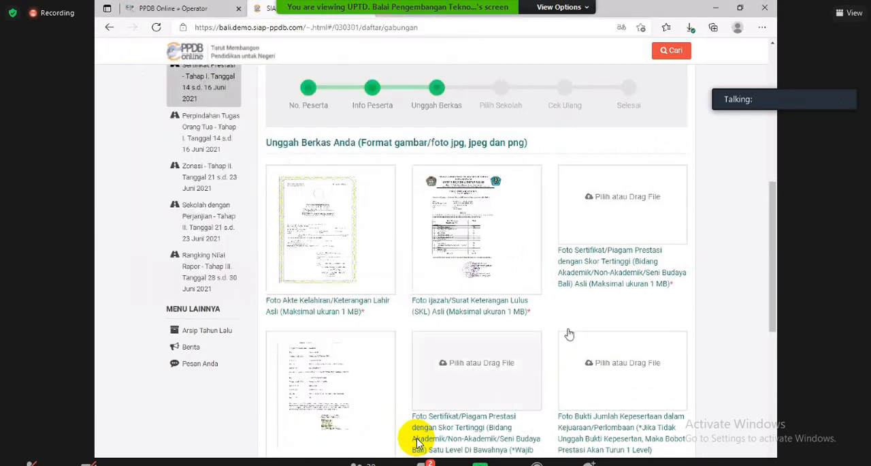
Step: Upload the sertifikat prestasi file for both the highest-score certificate and the certificate one level below it
click(583, 220)
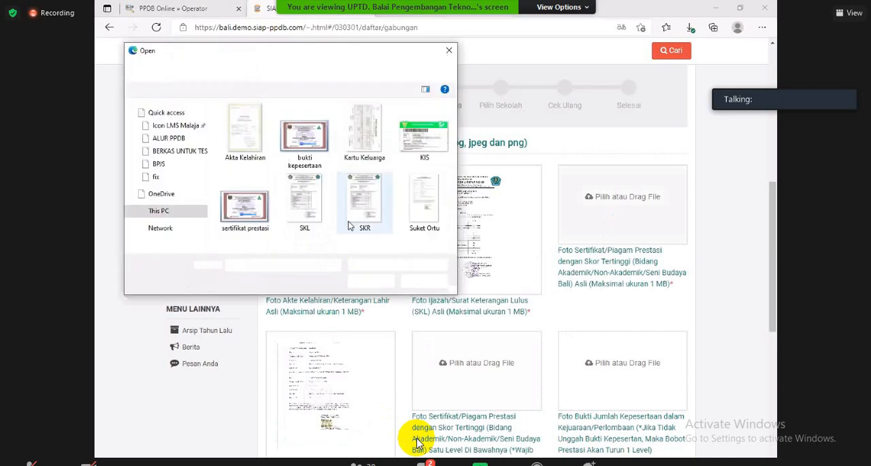
click(246, 204)
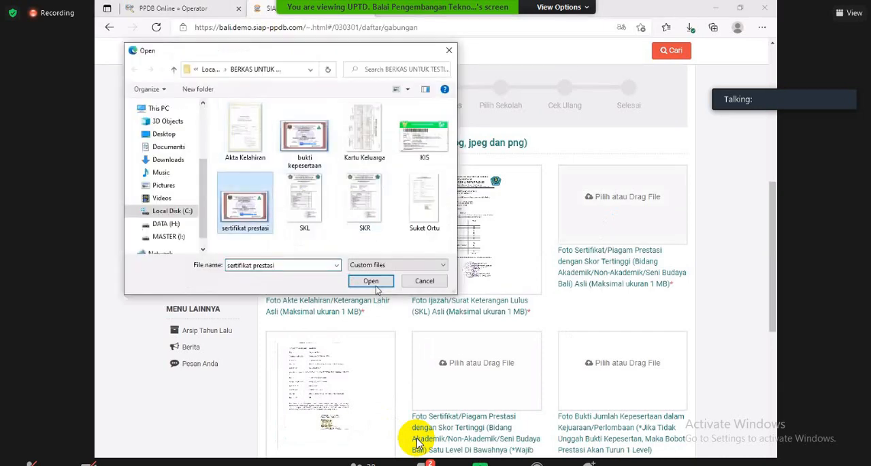
click(377, 285)
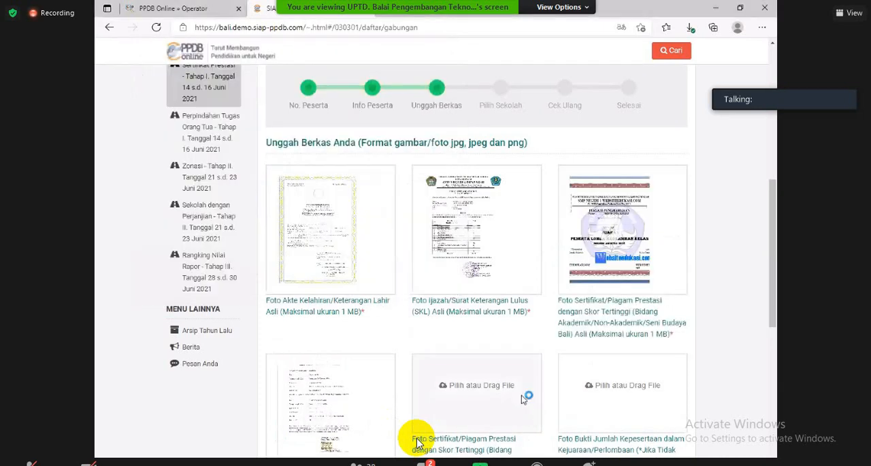
click(523, 398)
click(247, 207)
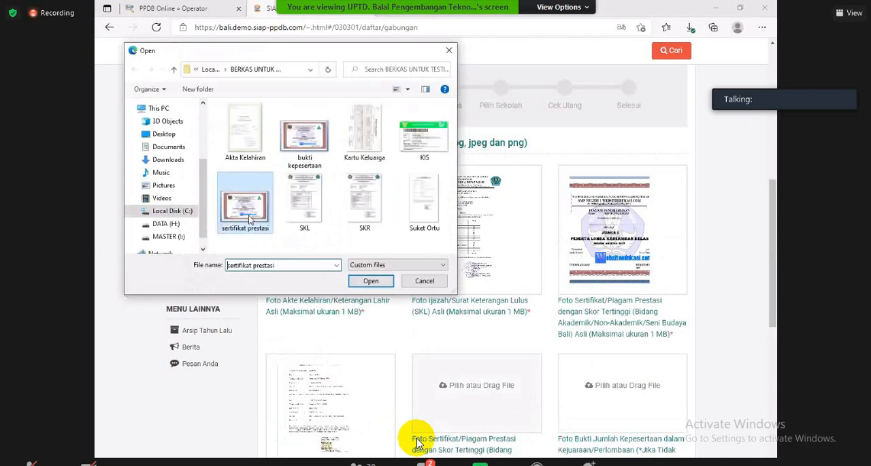
Step: Upload the bukti kepesertaan file for both participant-count proofs, the general one and the Sertifikat Prestasi Berjenjang one
scroll(590, 361, down, 1)
click(605, 341)
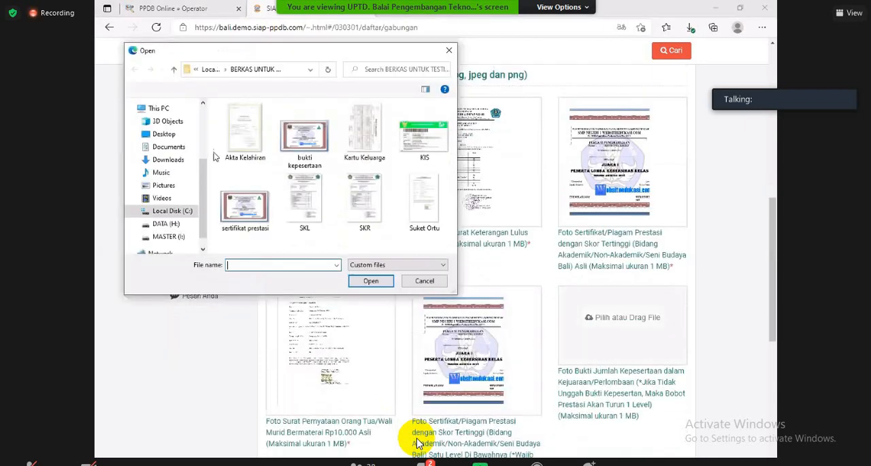
click(304, 136)
click(366, 286)
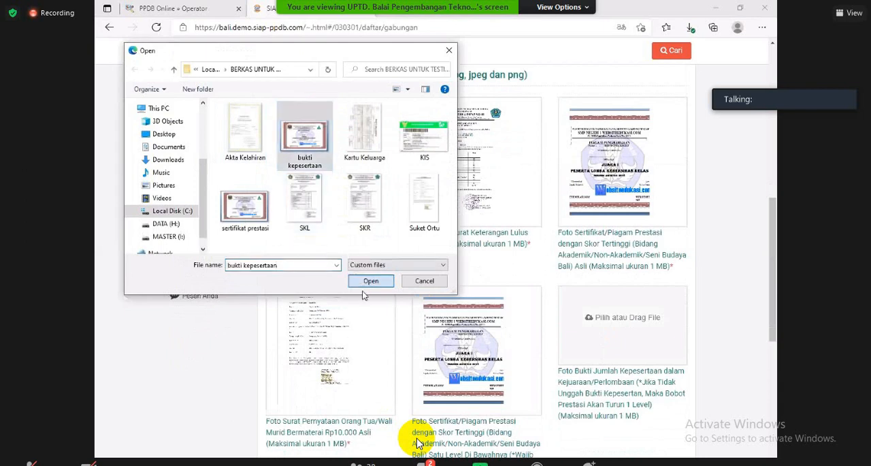
scroll(354, 289, down, 3)
click(318, 202)
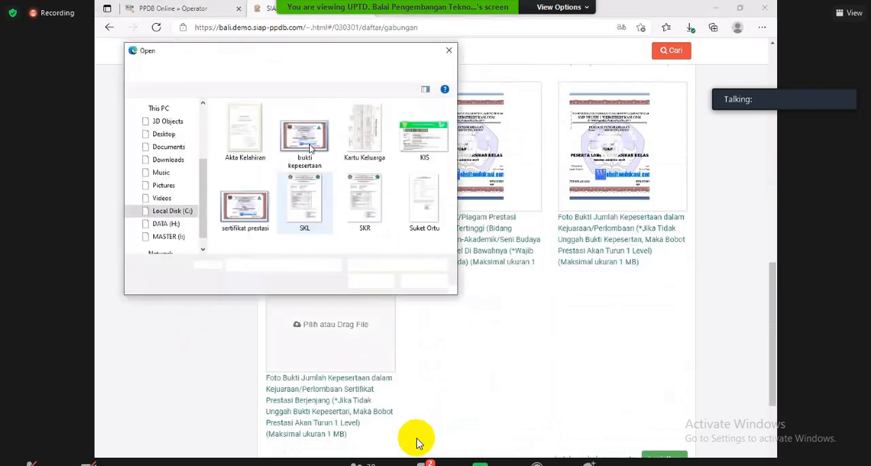
click(354, 282)
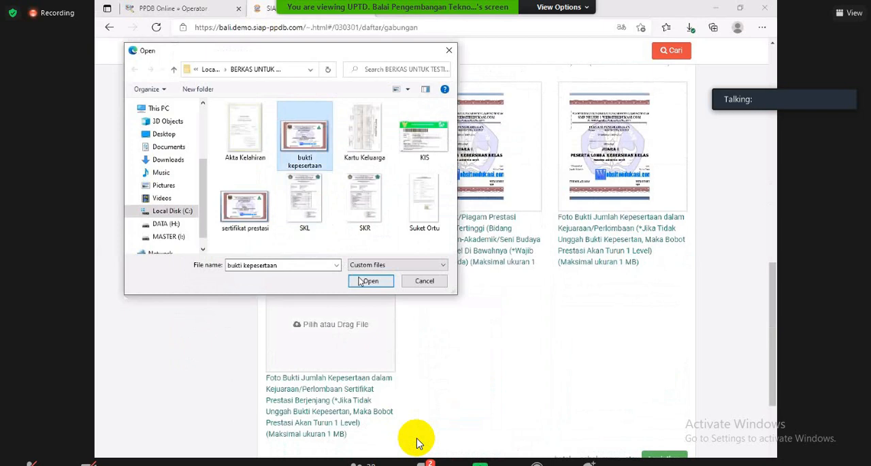
Step: Submit the uploaded documents and continue to the Pilih Sekolah stage
scroll(615, 413, down, 5)
scroll(418, 443, down, 1)
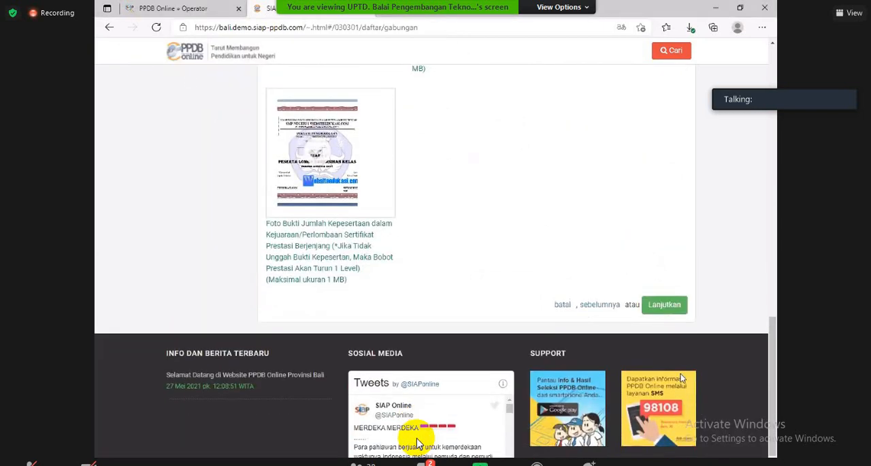
click(665, 305)
Step: Add SMA NEGERI 1 KUTA from the school list as the student's school choice
scroll(303, 312, down, 3)
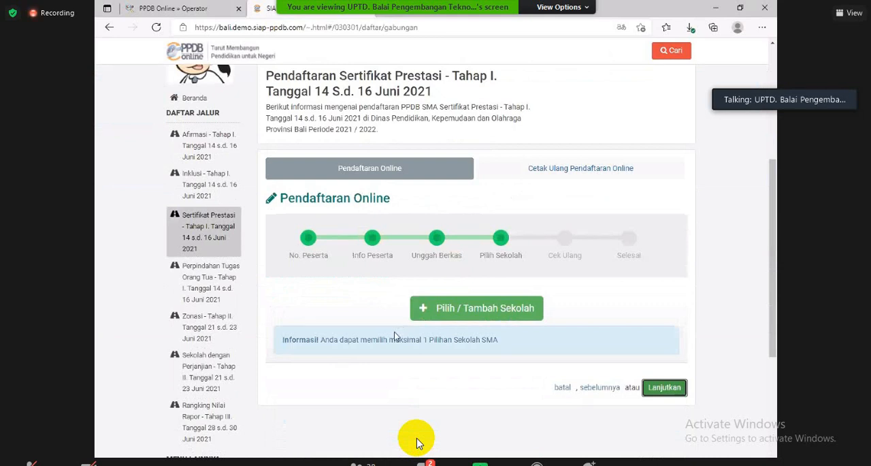
click(443, 313)
scroll(444, 313, down, 3)
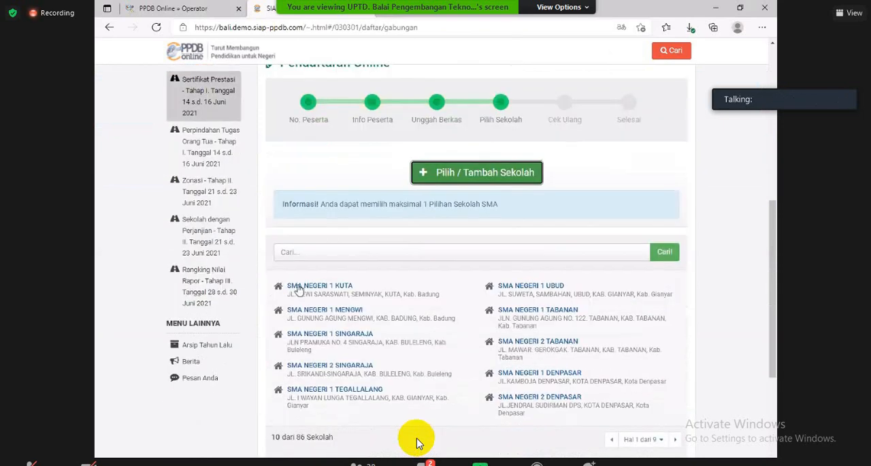
click(334, 291)
scroll(334, 290, up, 3)
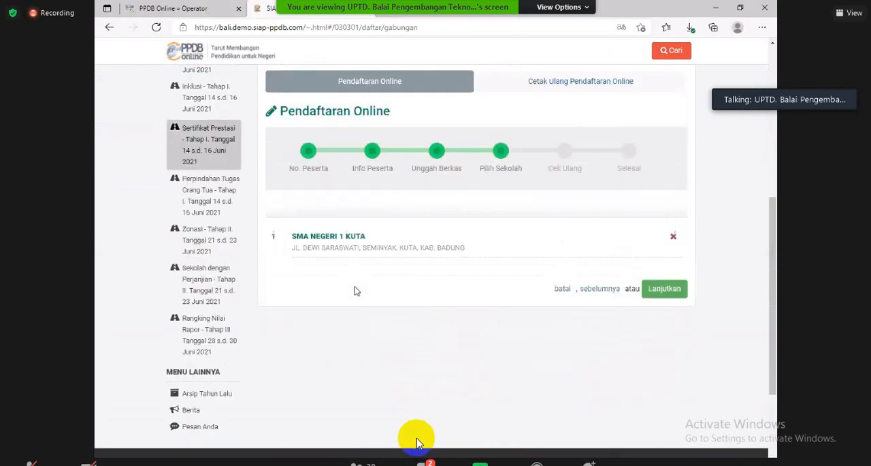
Step: Continue to the Cek Ulang stage and review the school choice, participant data, certificate category and uploaded files
click(659, 376)
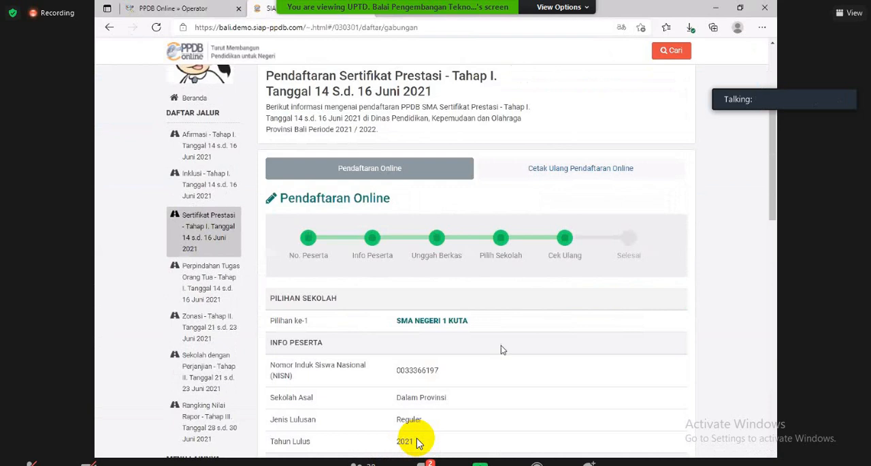
scroll(511, 317, down, 3)
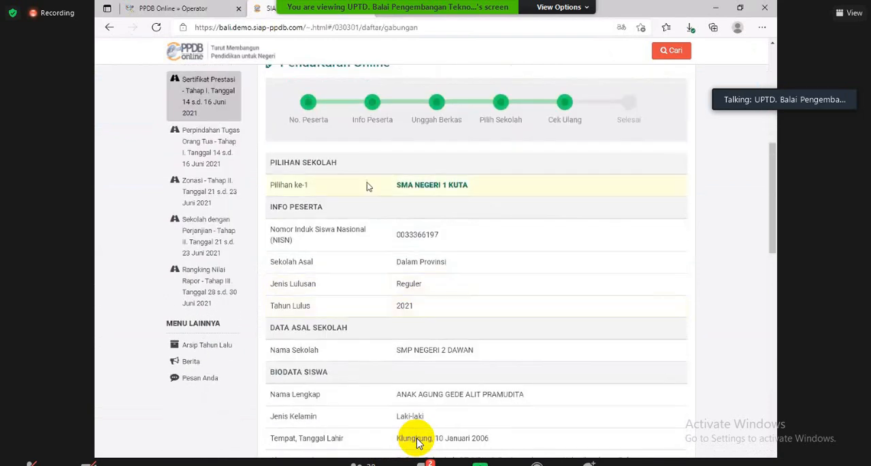
scroll(419, 443, down, 3)
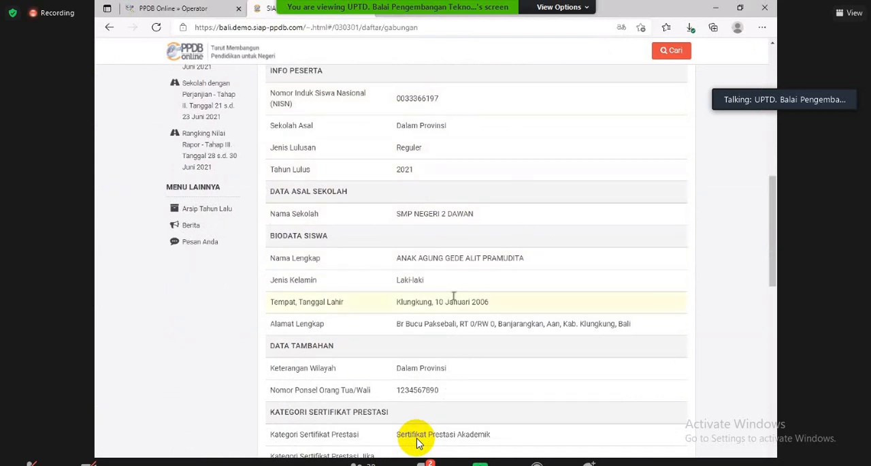
scroll(419, 443, down, 5)
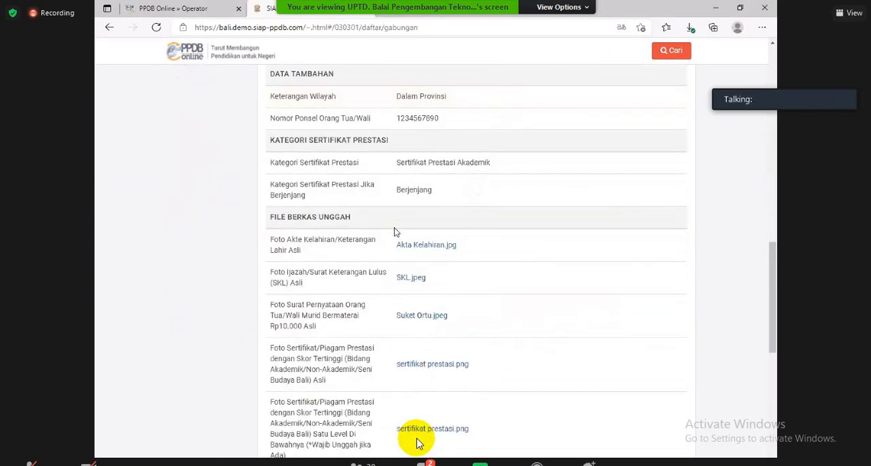
Step: Agree to the declaration that the uploaded documents are genuine and submit the online registration
scroll(419, 442, down, 5)
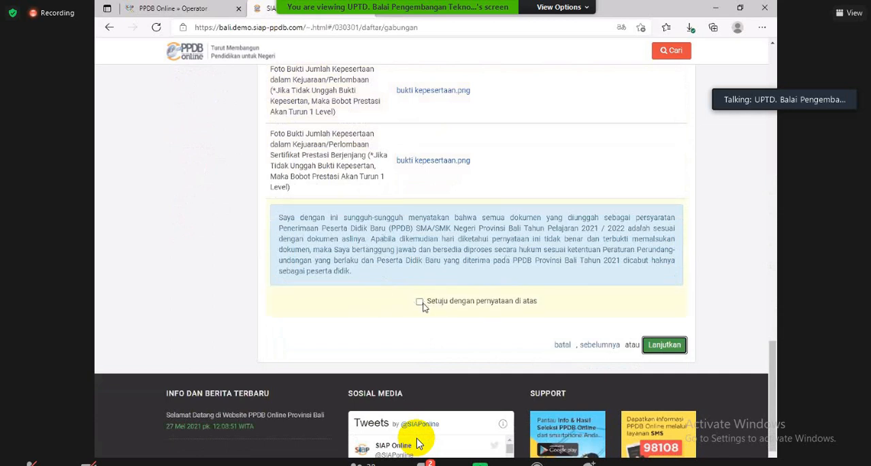
click(420, 301)
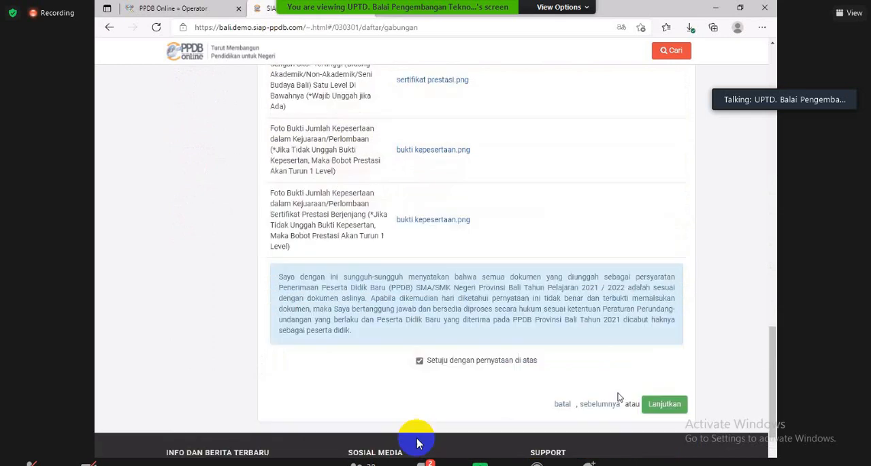
click(665, 412)
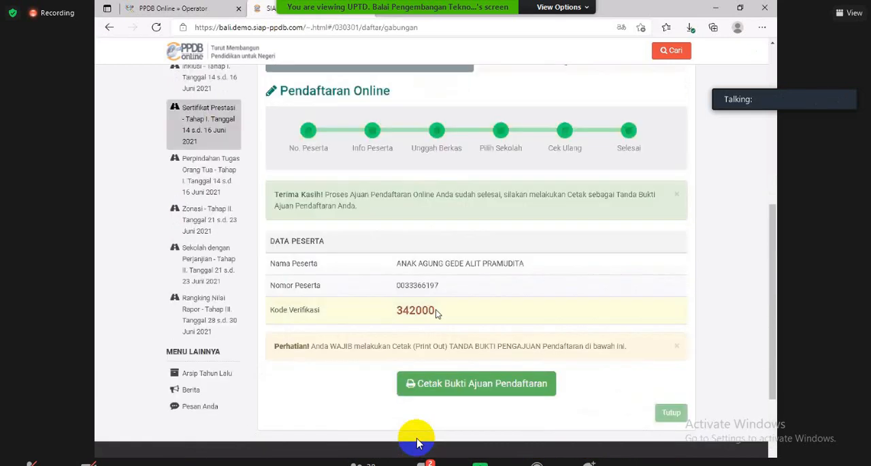
Step: Print the Bukti Ajuan Pendaftaran and save it as a PDF in portrait layout with all pages
click(436, 384)
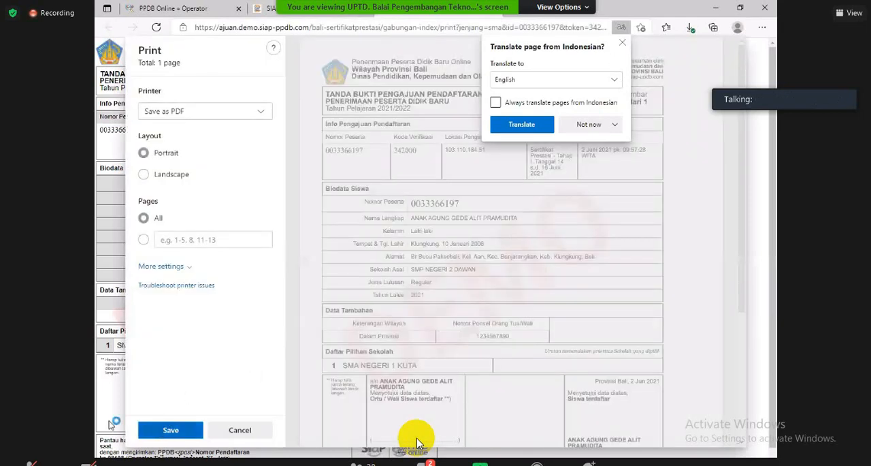
click(168, 430)
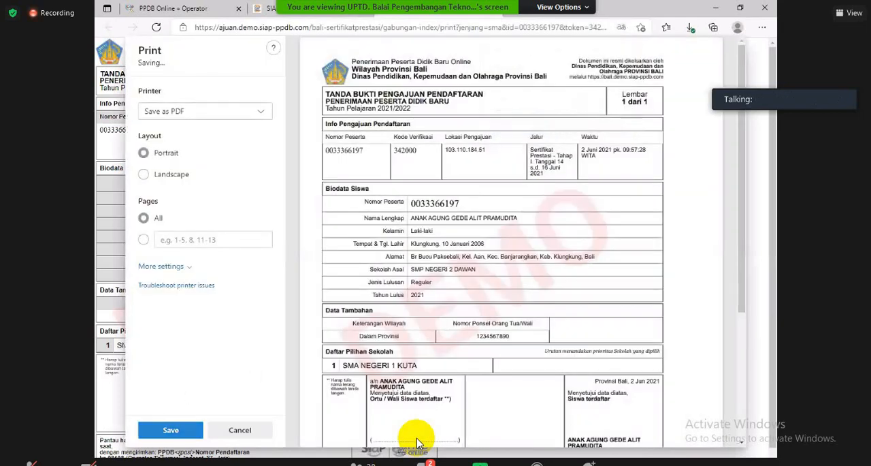
click(386, 284)
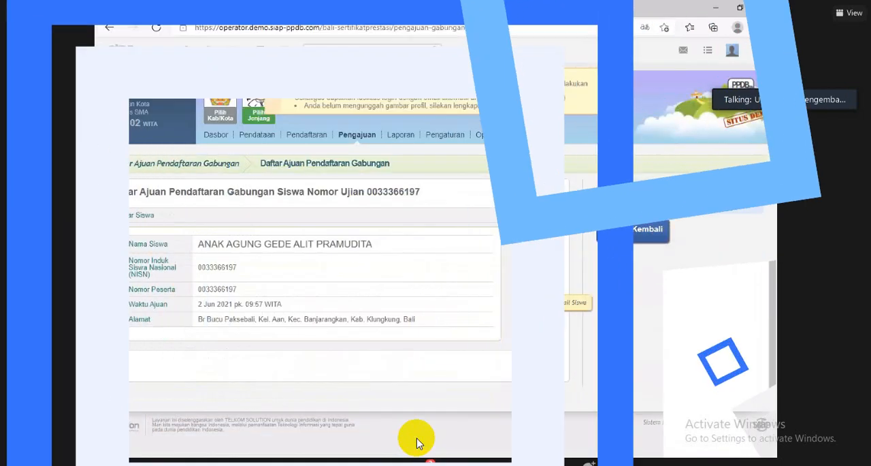
Step: Check the student's submission details and uploaded files on the operator site and start verifying the application
scroll(307, 325, down, 5)
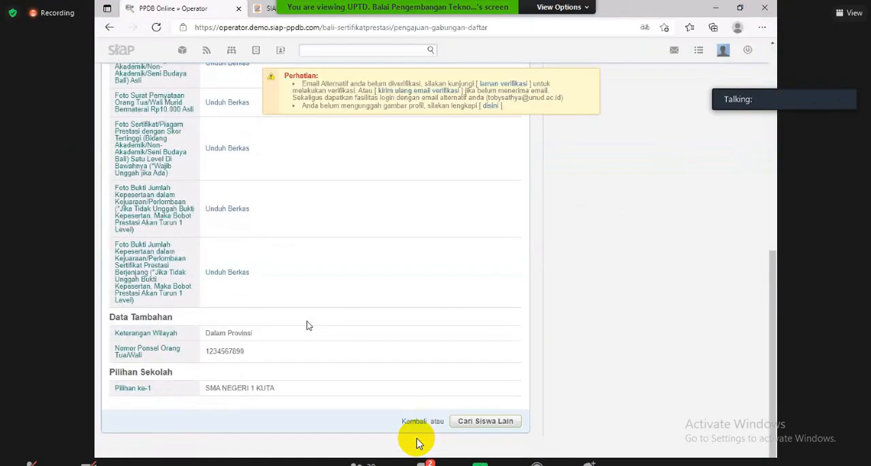
scroll(308, 326, up, 5)
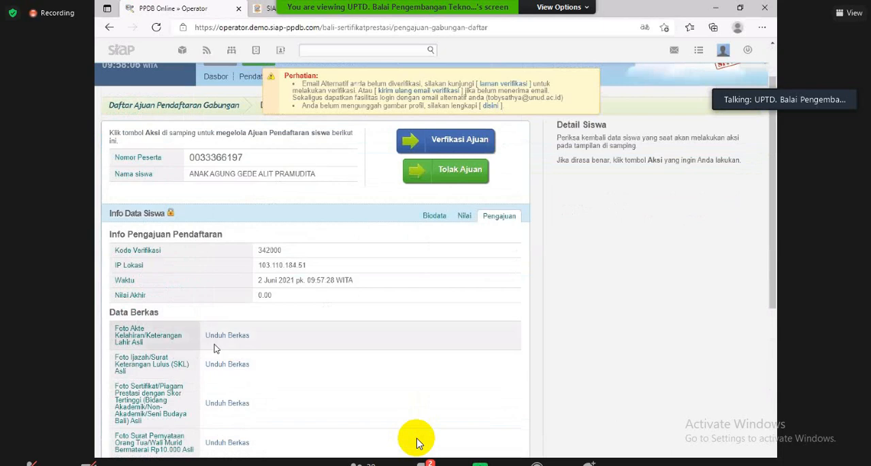
scroll(218, 289, down, 2)
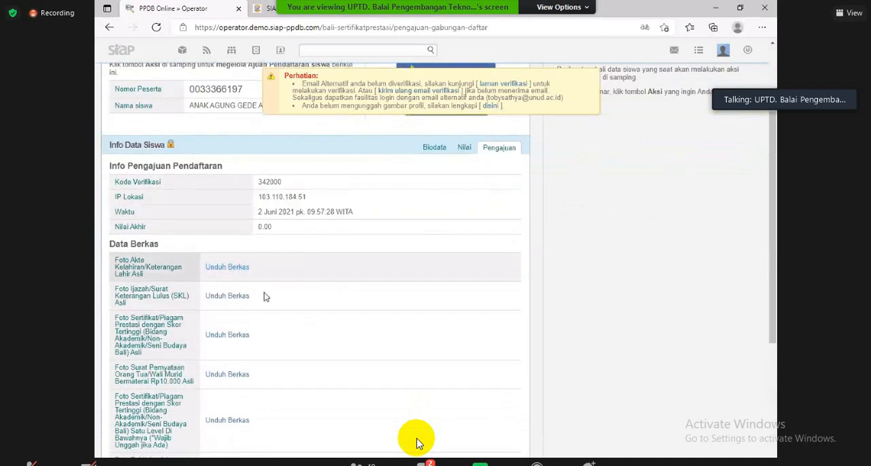
scroll(230, 327, down, 2)
scroll(327, 235, up, 4)
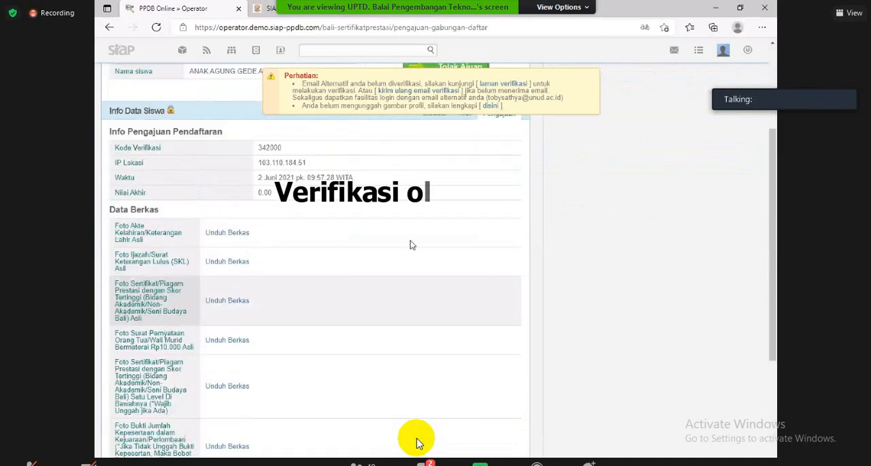
click(459, 140)
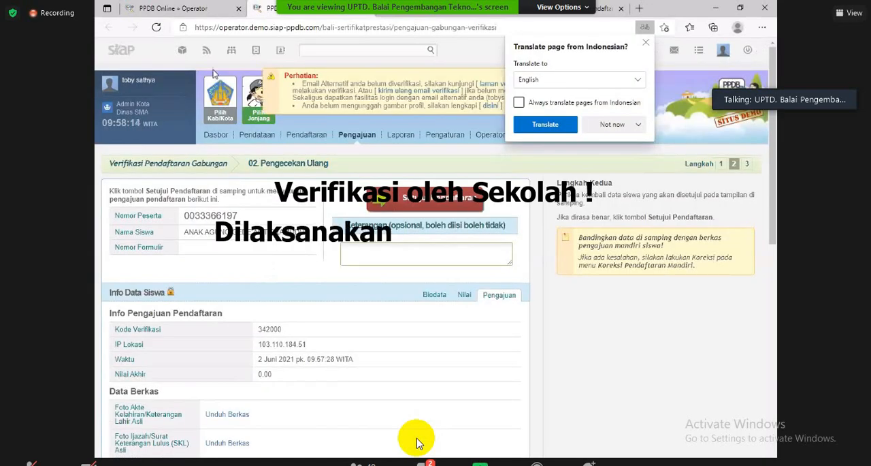
Step: Recheck the submission data and set the operator-verified achievement type to Prestasi Perorangan Internasional Juara I
scroll(311, 255, down, 3)
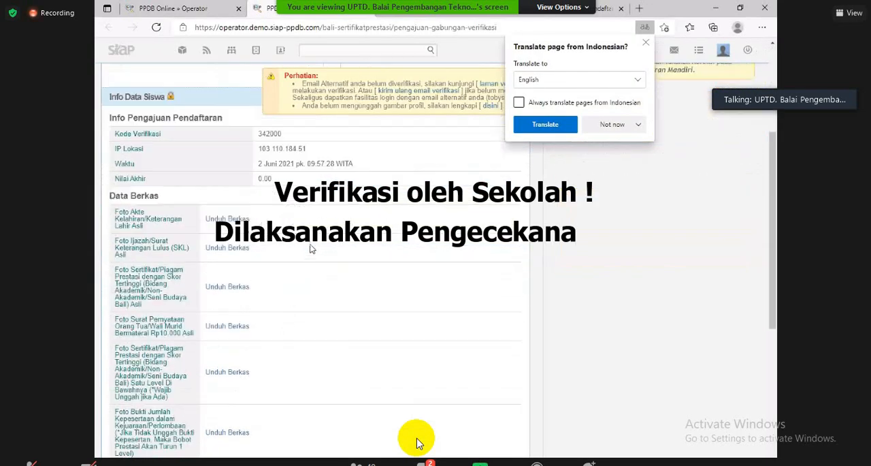
scroll(306, 247, up, 1)
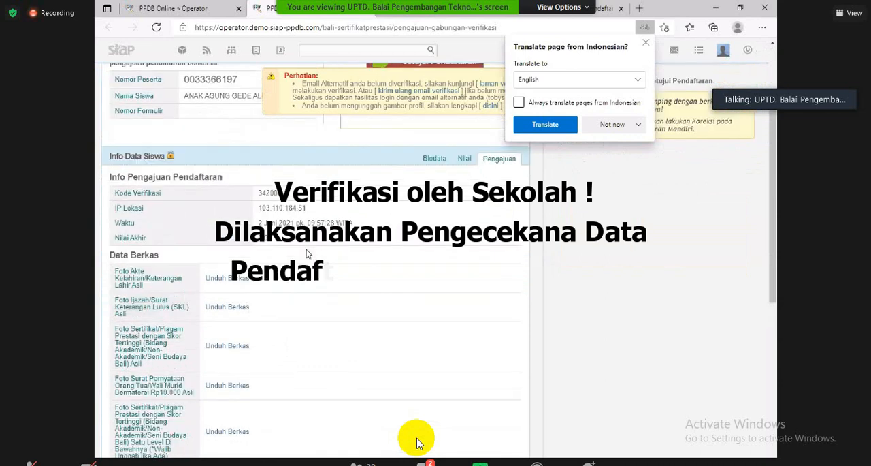
scroll(305, 246, down, 8)
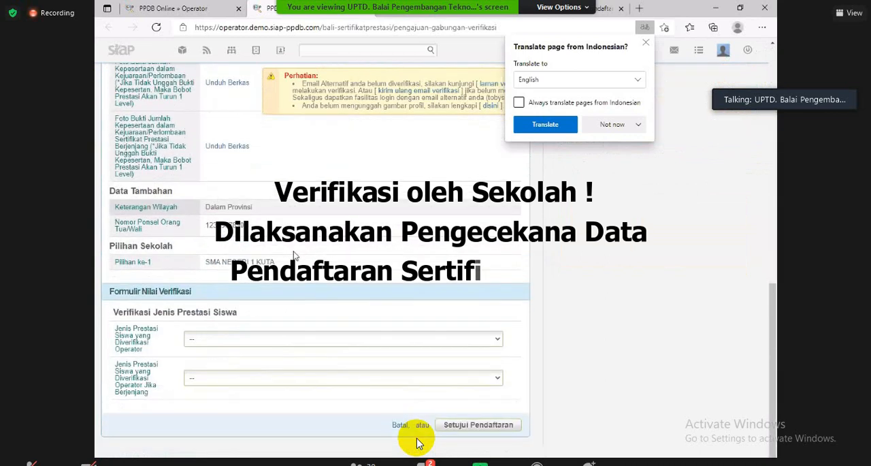
click(200, 335)
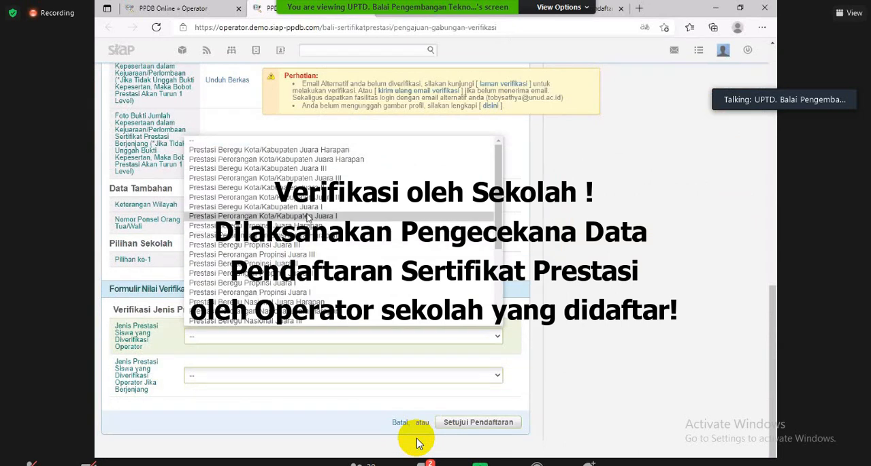
scroll(308, 216, down, 5)
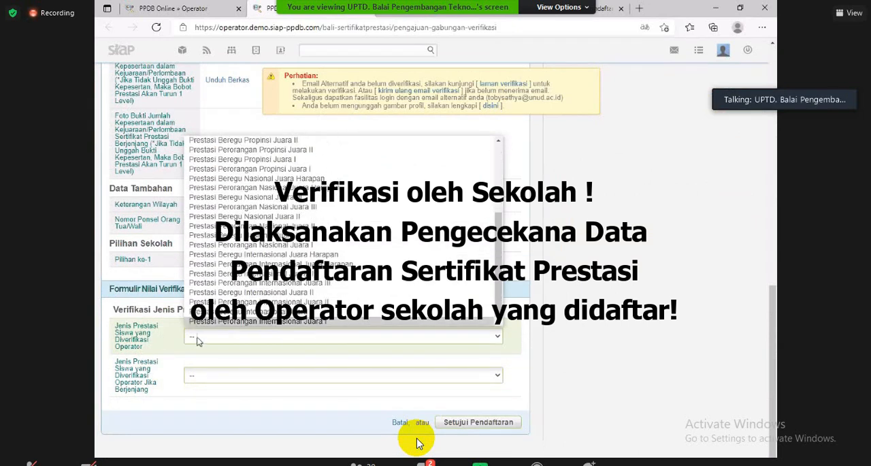
click(247, 321)
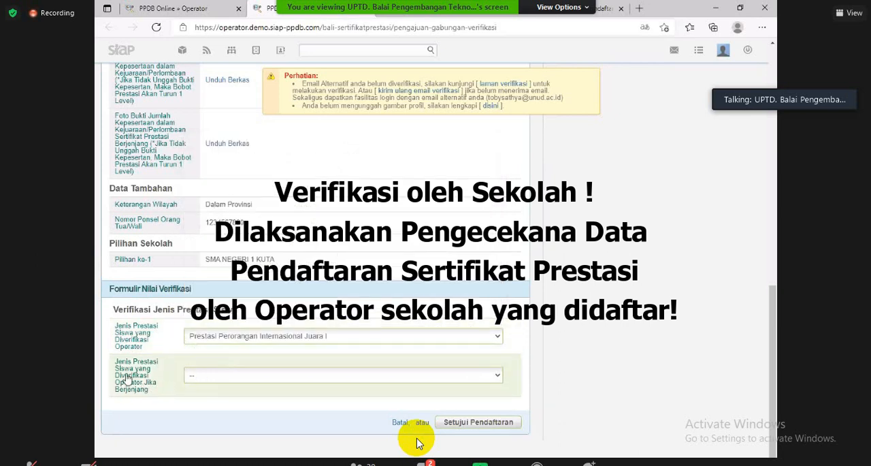
Step: Choose Prestasi Perorangan Nasional Juara I as the verified Berjenjang achievement type, and replace it with Tidak Berjenjang
click(211, 377)
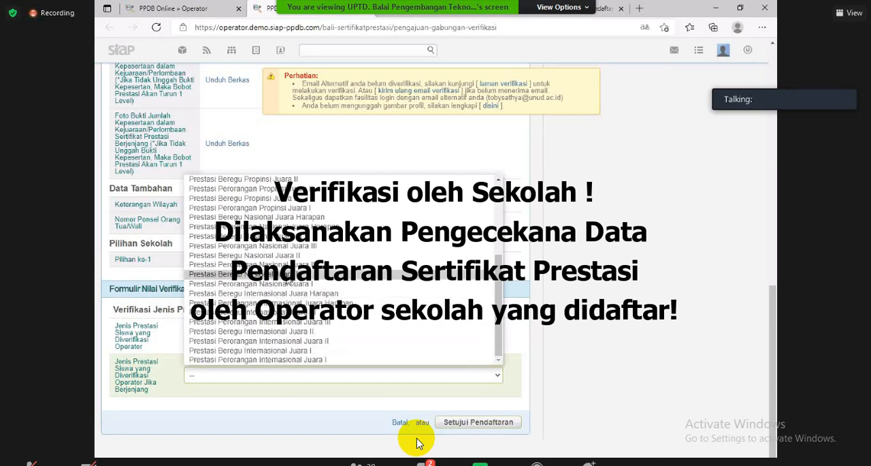
click(282, 285)
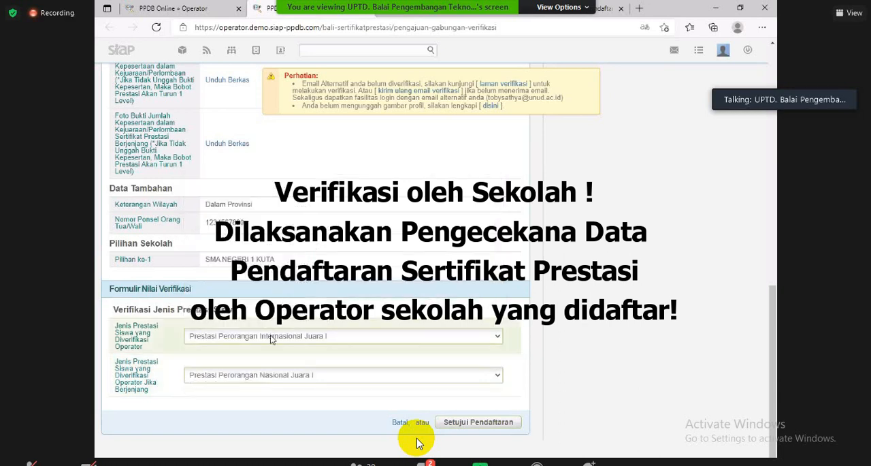
click(232, 375)
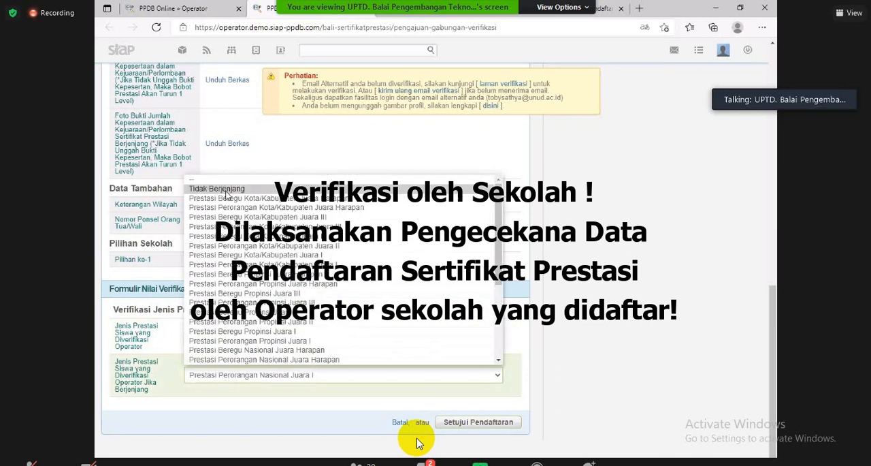
click(216, 189)
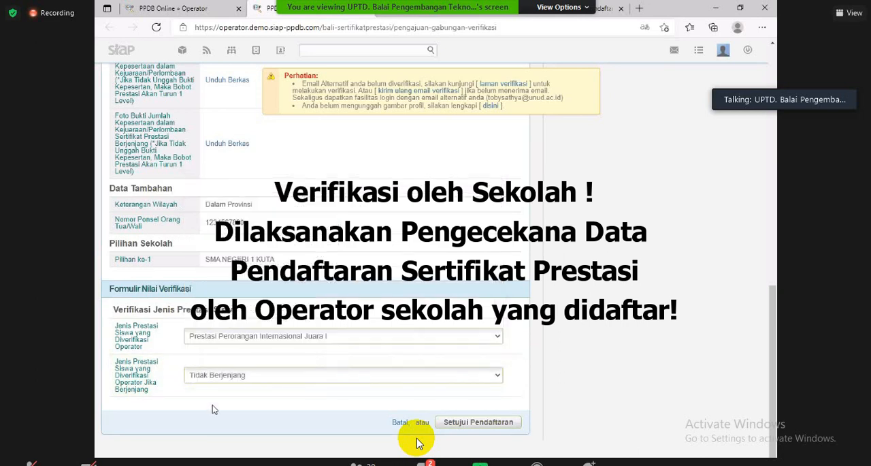
Step: Set the verified Berjenjang achievement type to Prestasi Perorangan Nasional Juara I and approve the registration
click(230, 376)
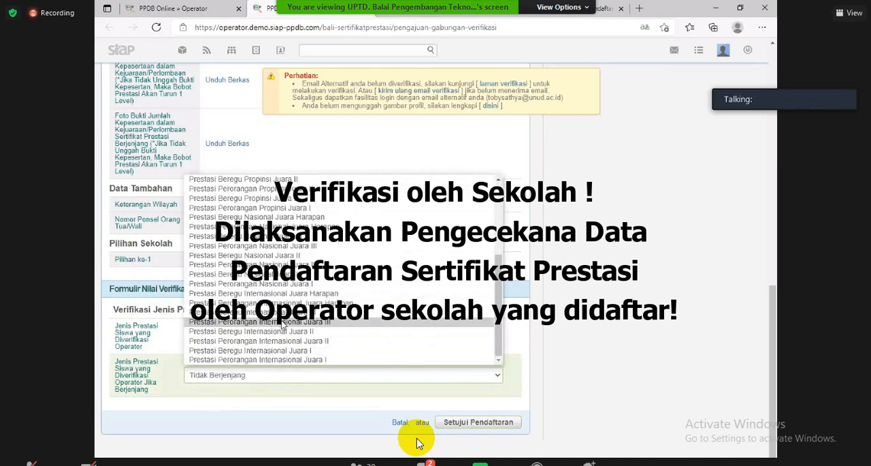
click(282, 288)
click(478, 422)
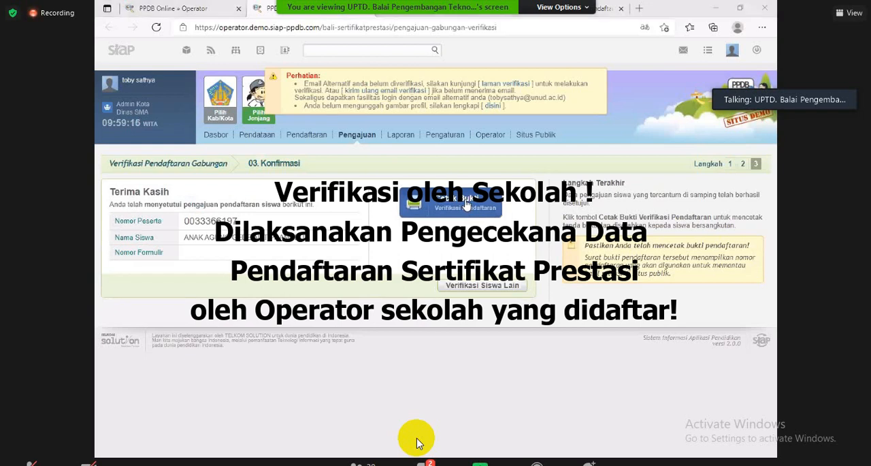
Step: Print the Bukti Verifikasi Pendaftaran for the approved student
click(467, 206)
click(186, 186)
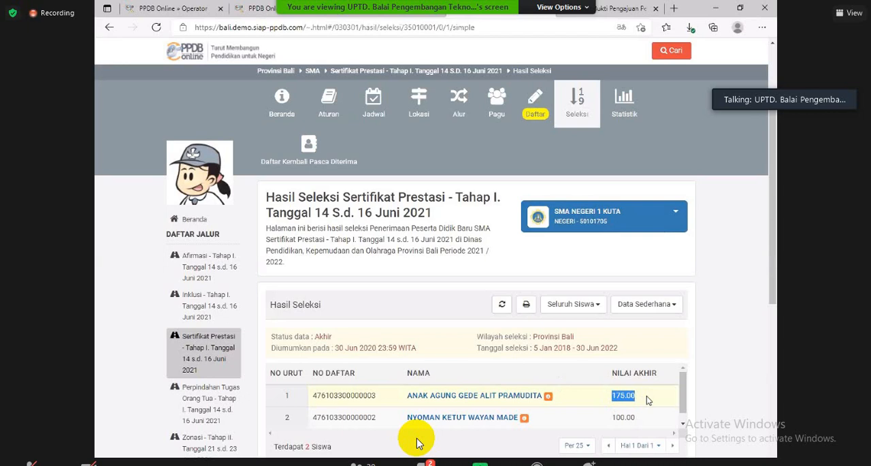
Step: Examine the student's final score and ranking in the Sertifikat Prestasi Tahap I selection results for SMA NEGERI 1 KUTA
click(630, 395)
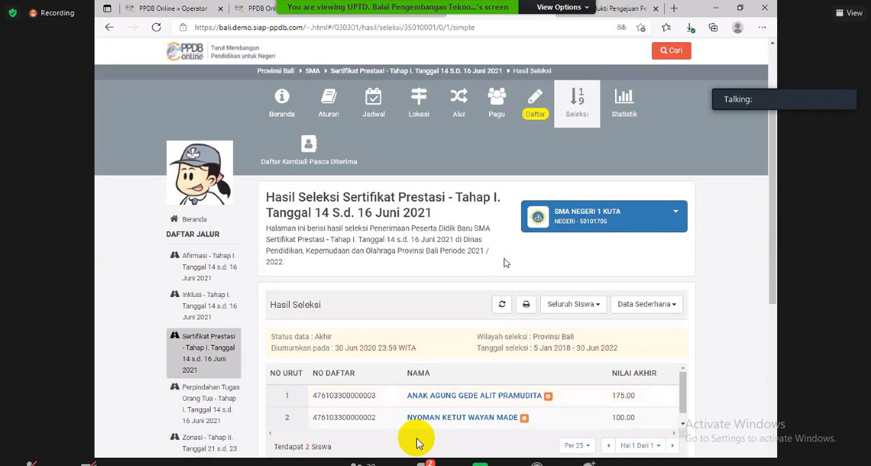
scroll(506, 262, down, 1)
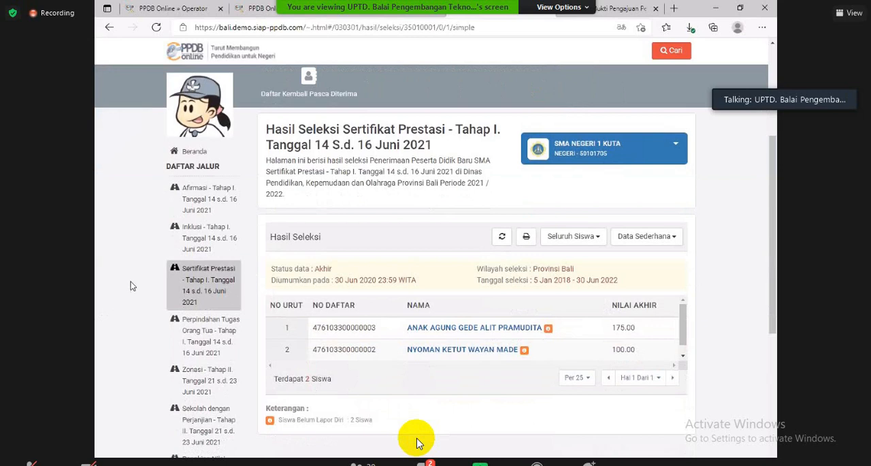
scroll(281, 49, up, 3)
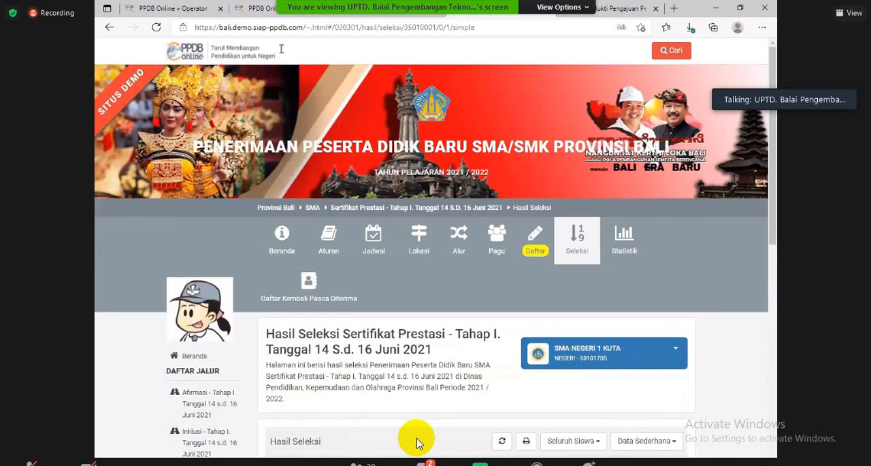